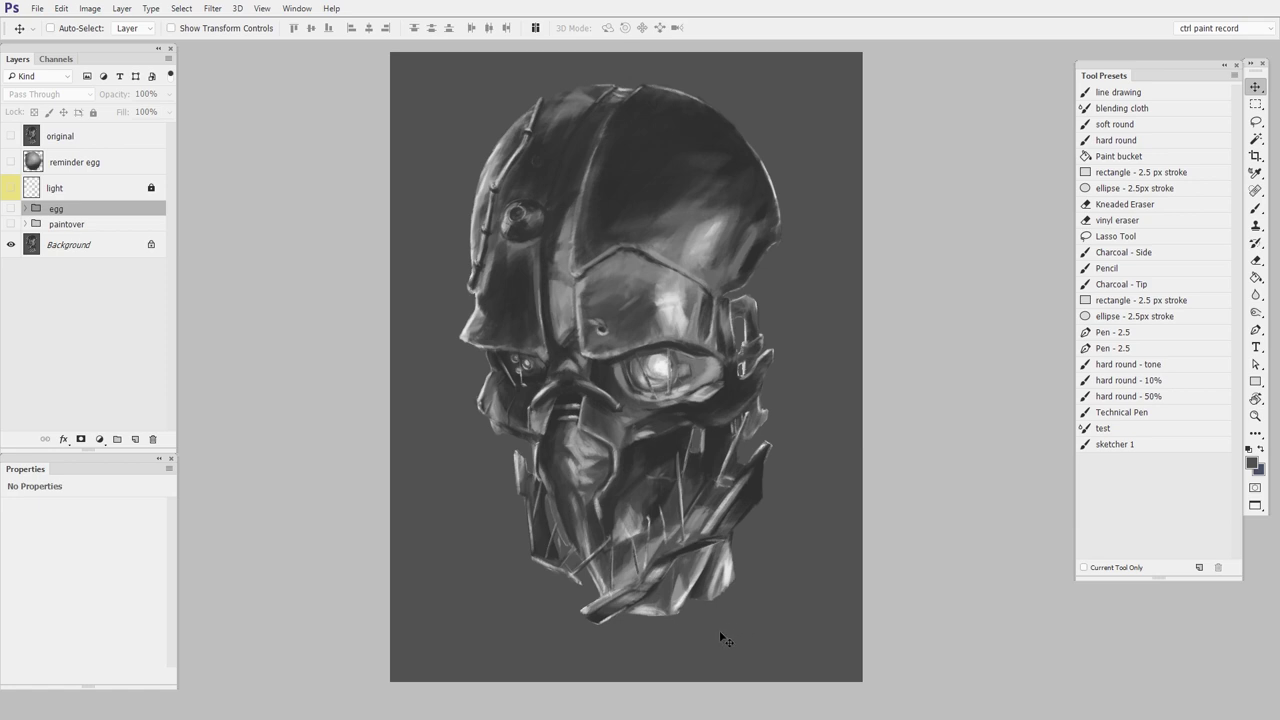
Step: Show the helmet paintover, flip the egg lighting study off and on, and reveal the light-direction sketch
click(11, 224)
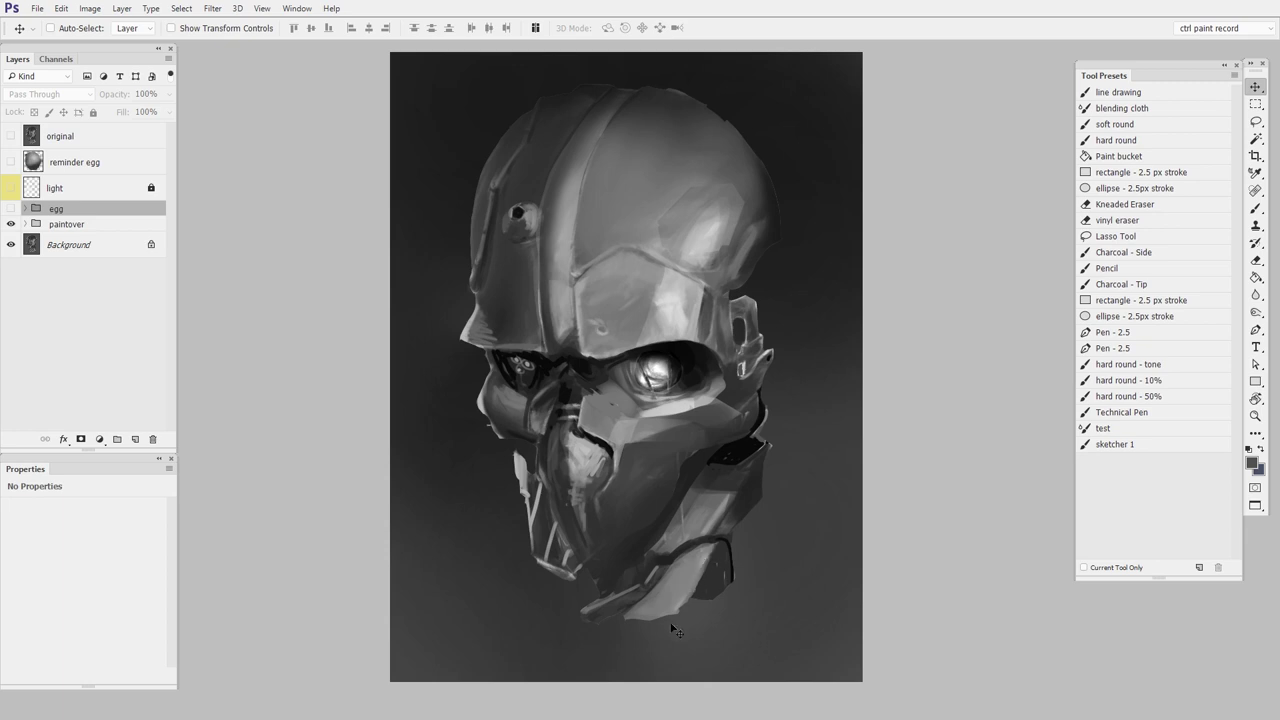
click(11, 208)
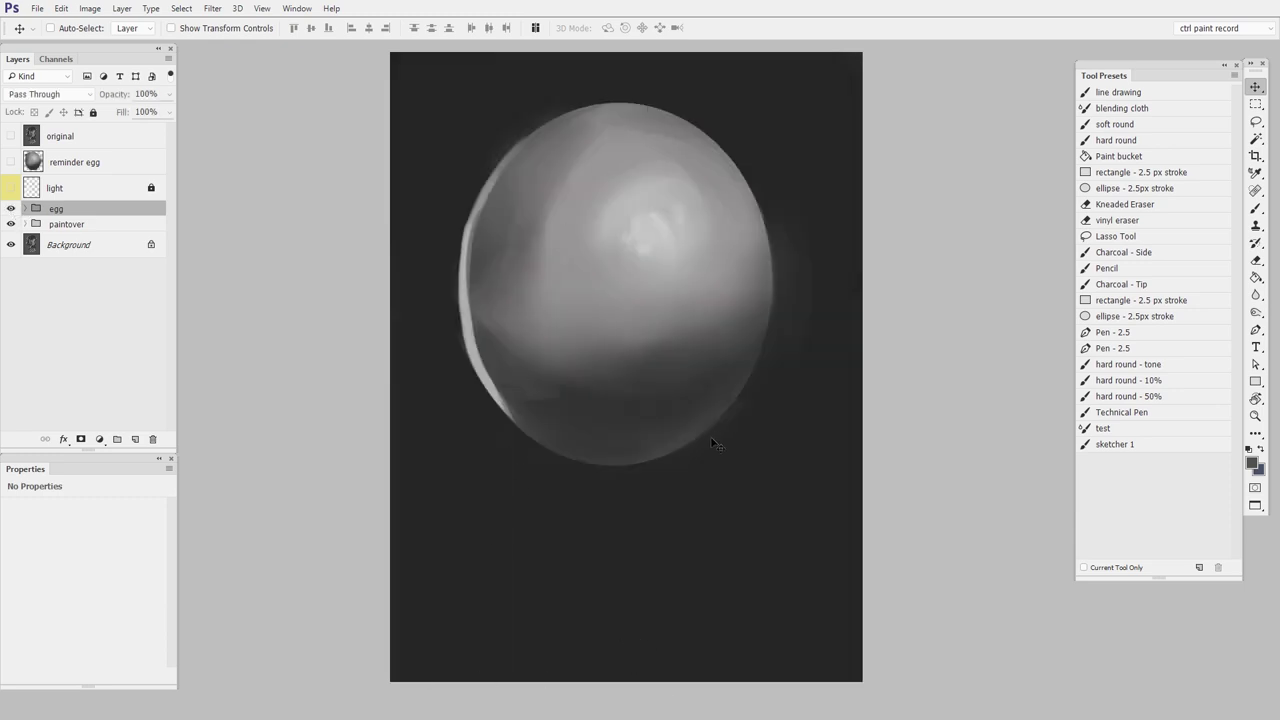
click(11, 208)
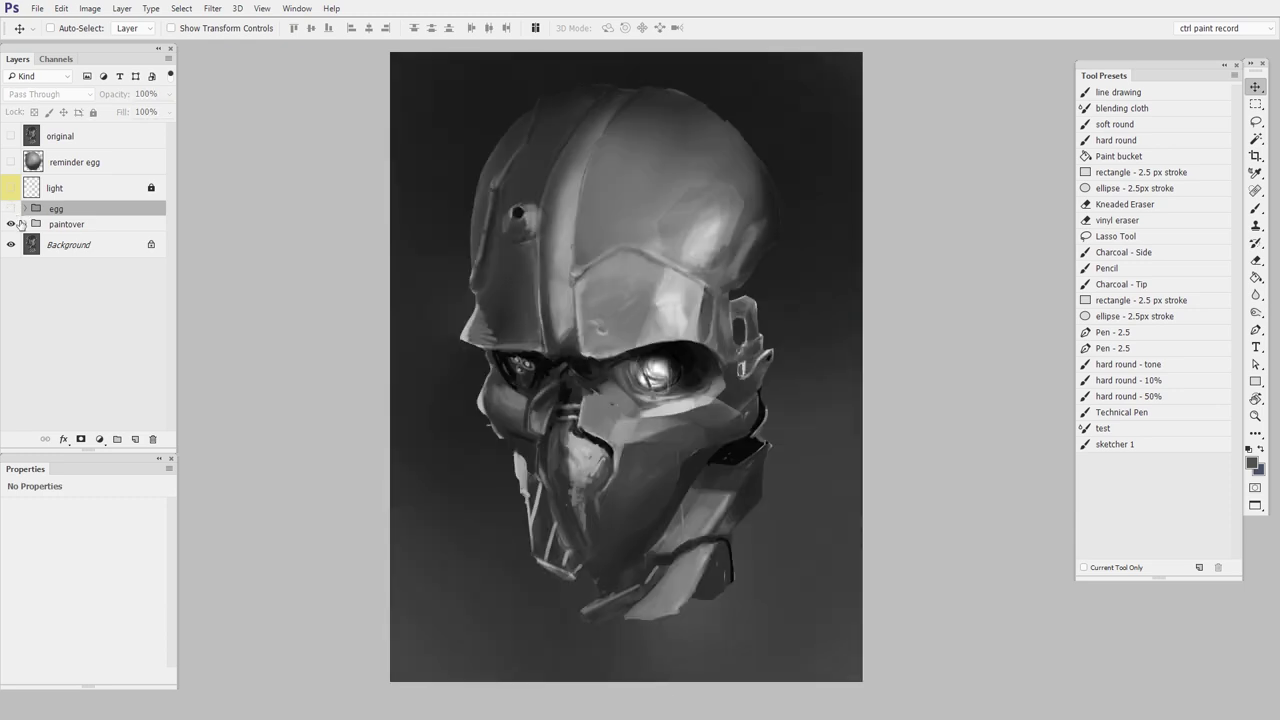
click(11, 208)
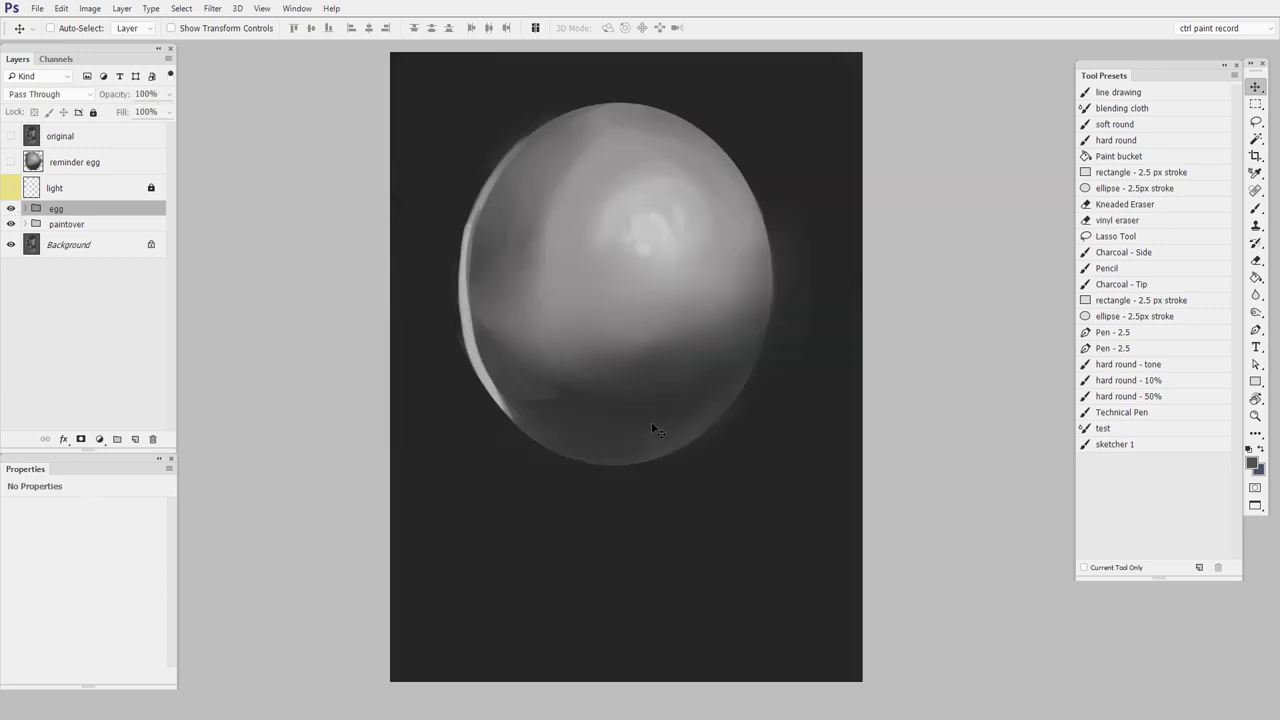
click(11, 188)
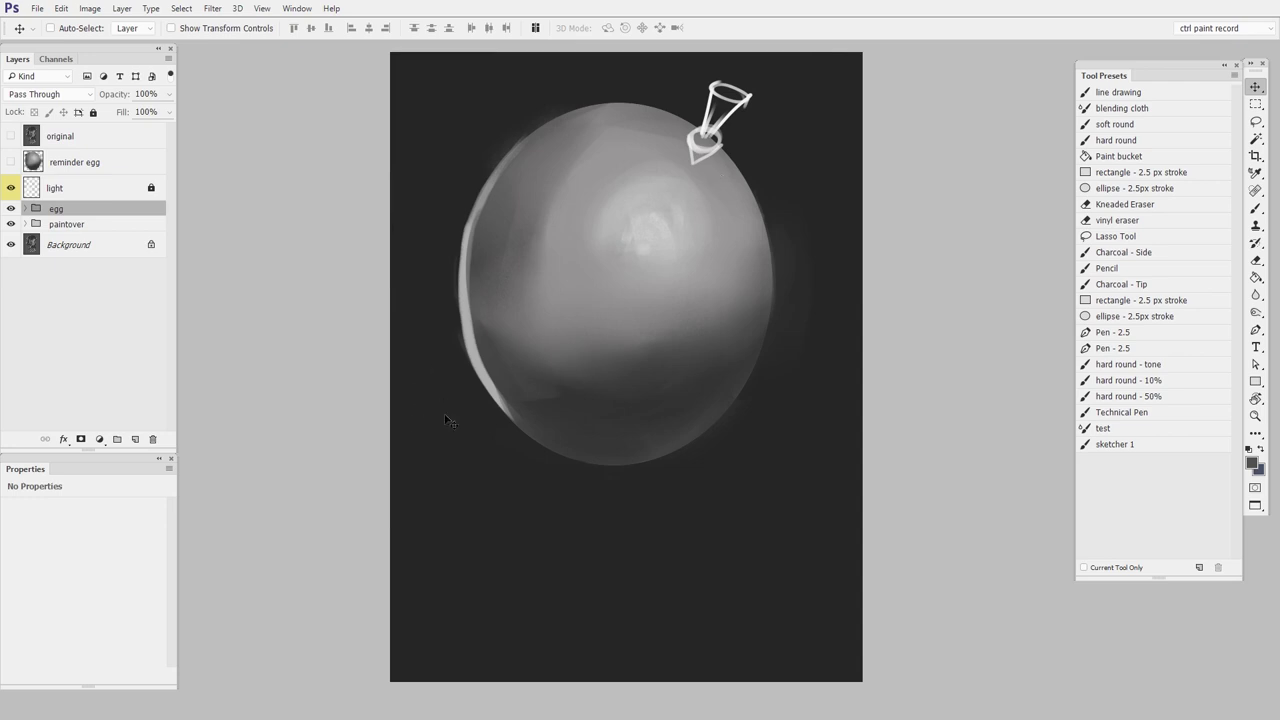
Step: Zoom in on the egg's light-cone sketch, zoom back out with Z, then return to Move
drag(632, 323, 697, 277)
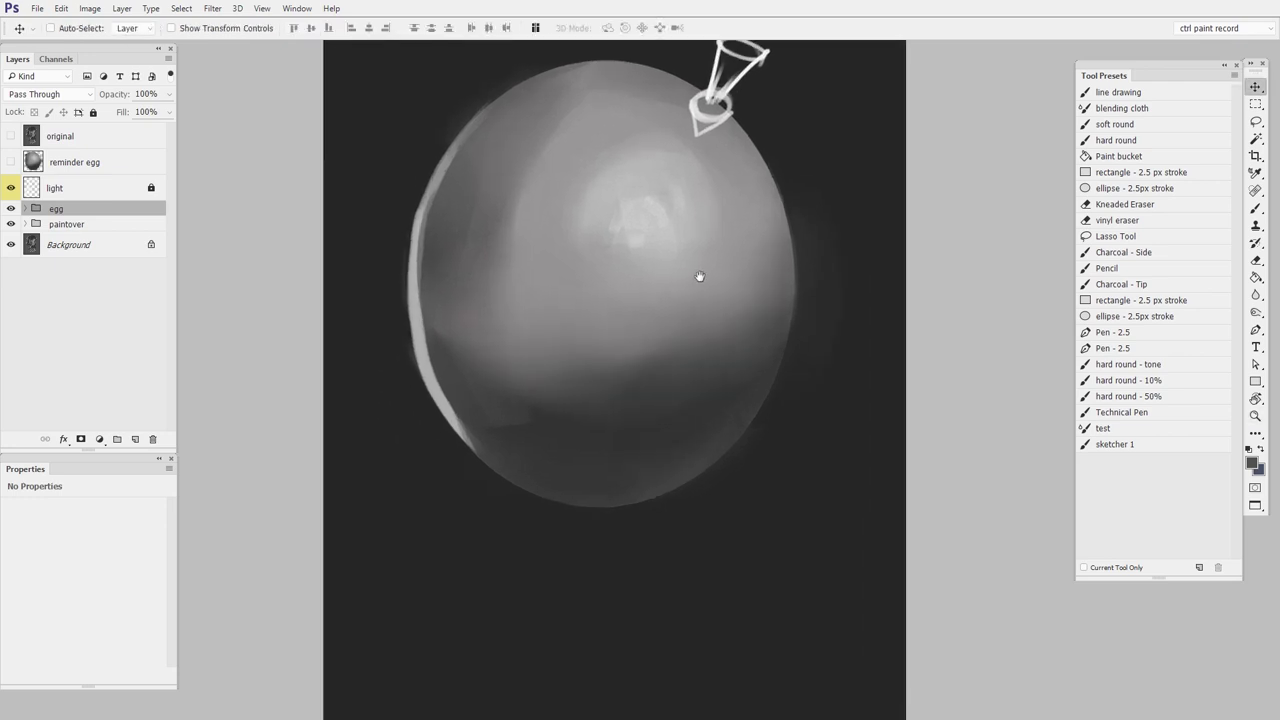
scroll(650, 200, up, 1)
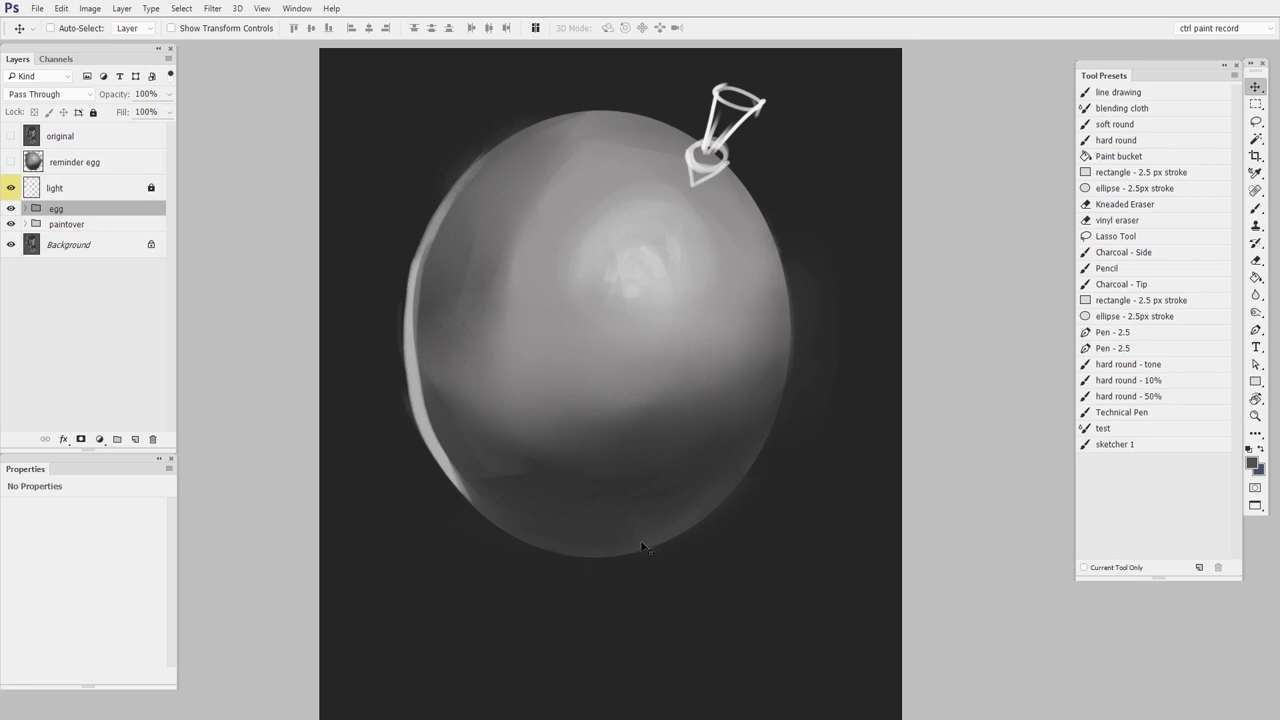
key(z)
drag(664, 524, 631, 544)
key(v)
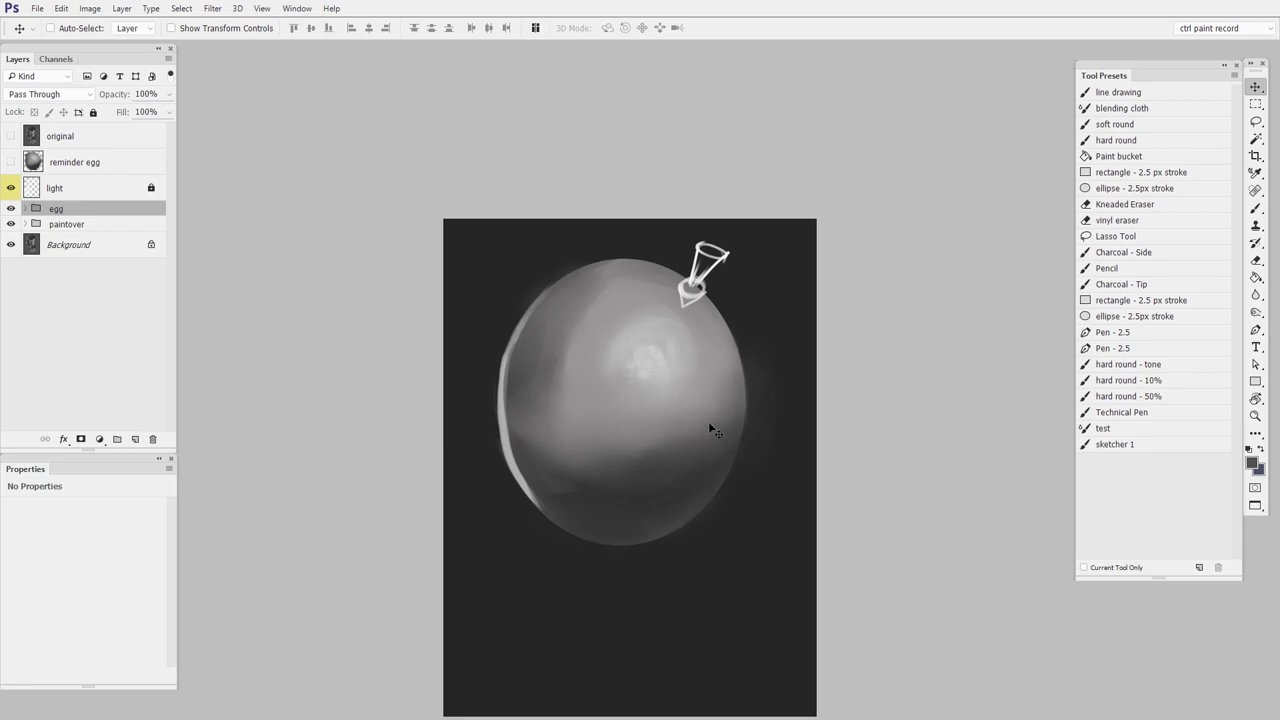
Step: Hide the egg group, show the reminder egg beside the helmet and nudge it slightly lower
click(11, 208)
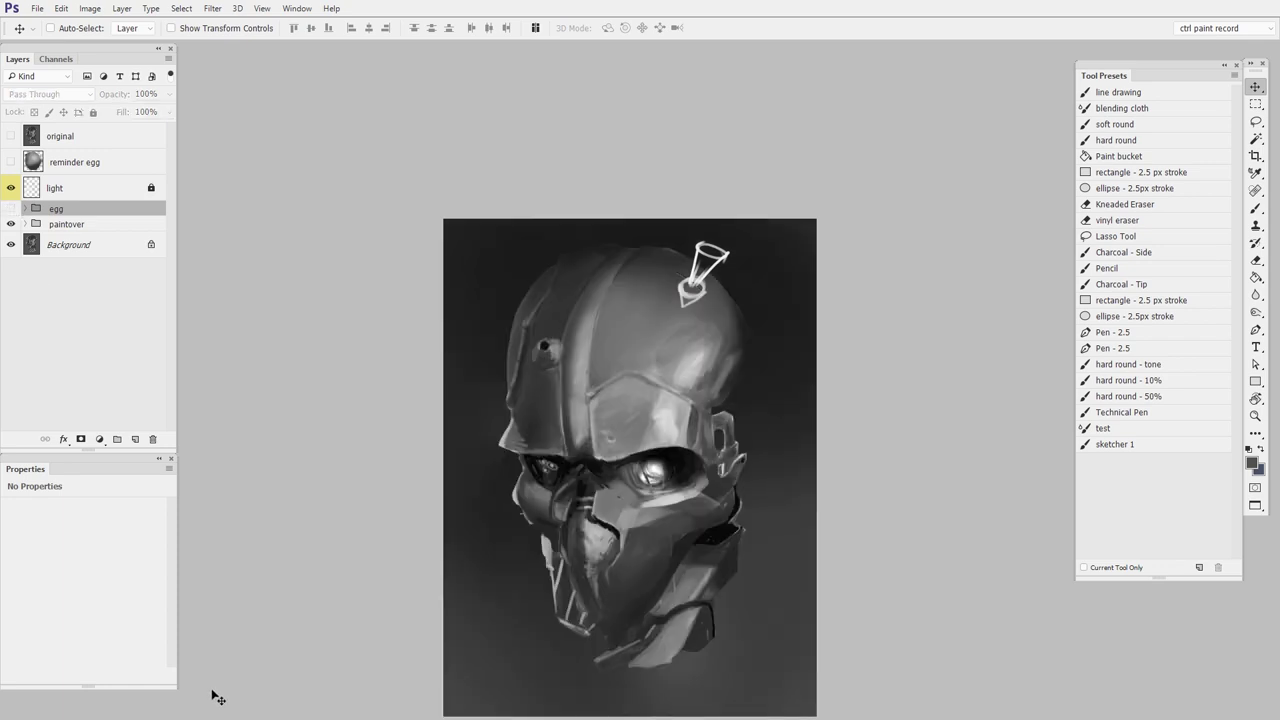
ctrl+click(766, 409)
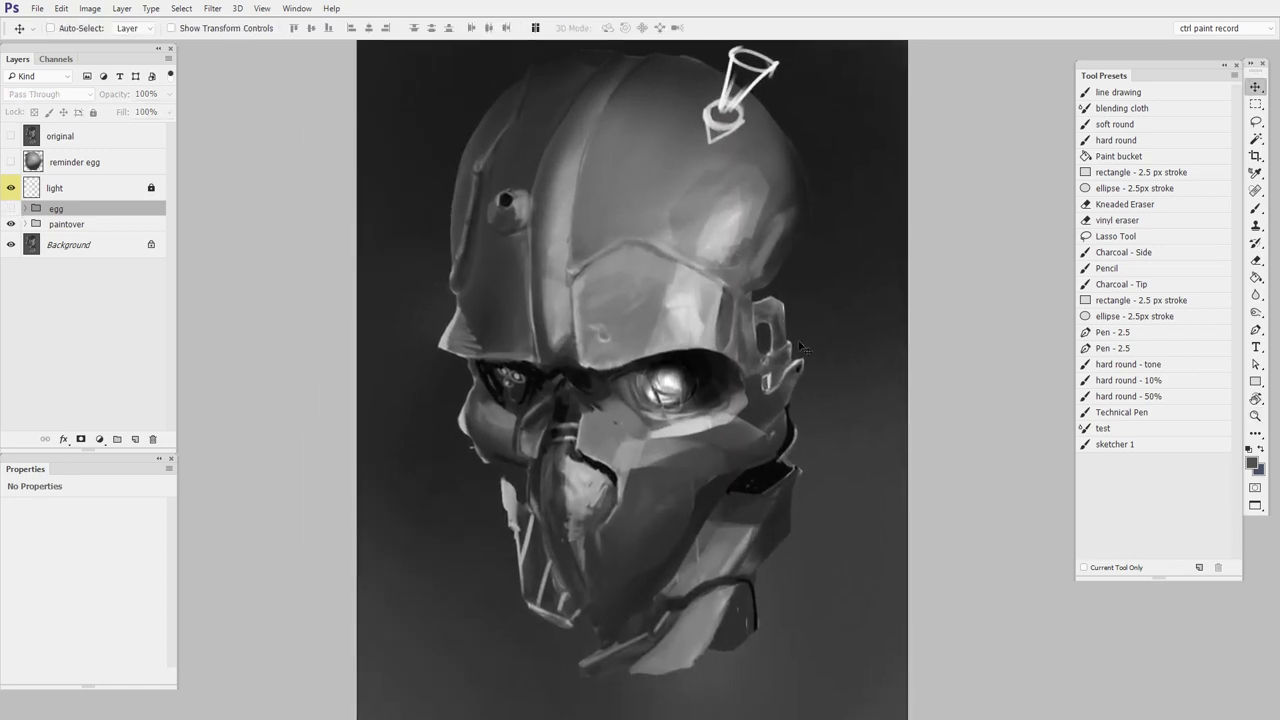
click(11, 162)
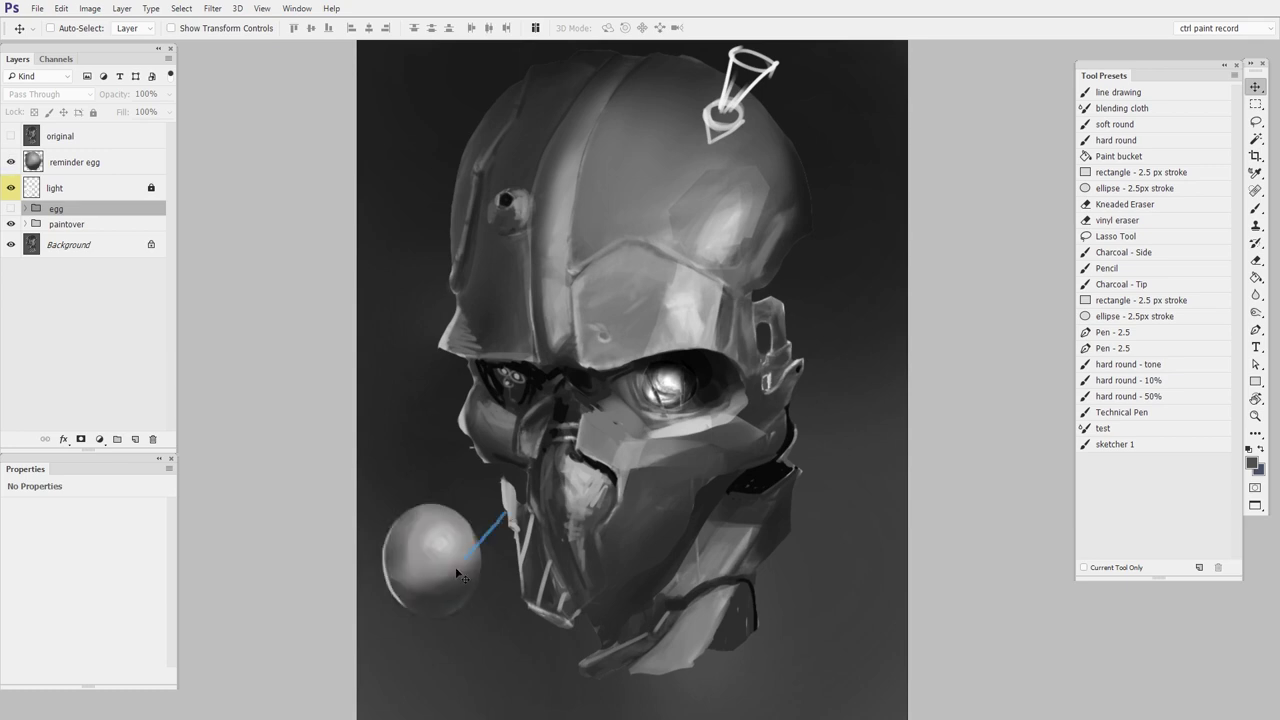
ctrl+click(457, 598)
drag(555, 605, 655, 540)
ctrl+click(655, 540)
drag(534, 491, 532, 507)
ctrl+alt+click(708, 500)
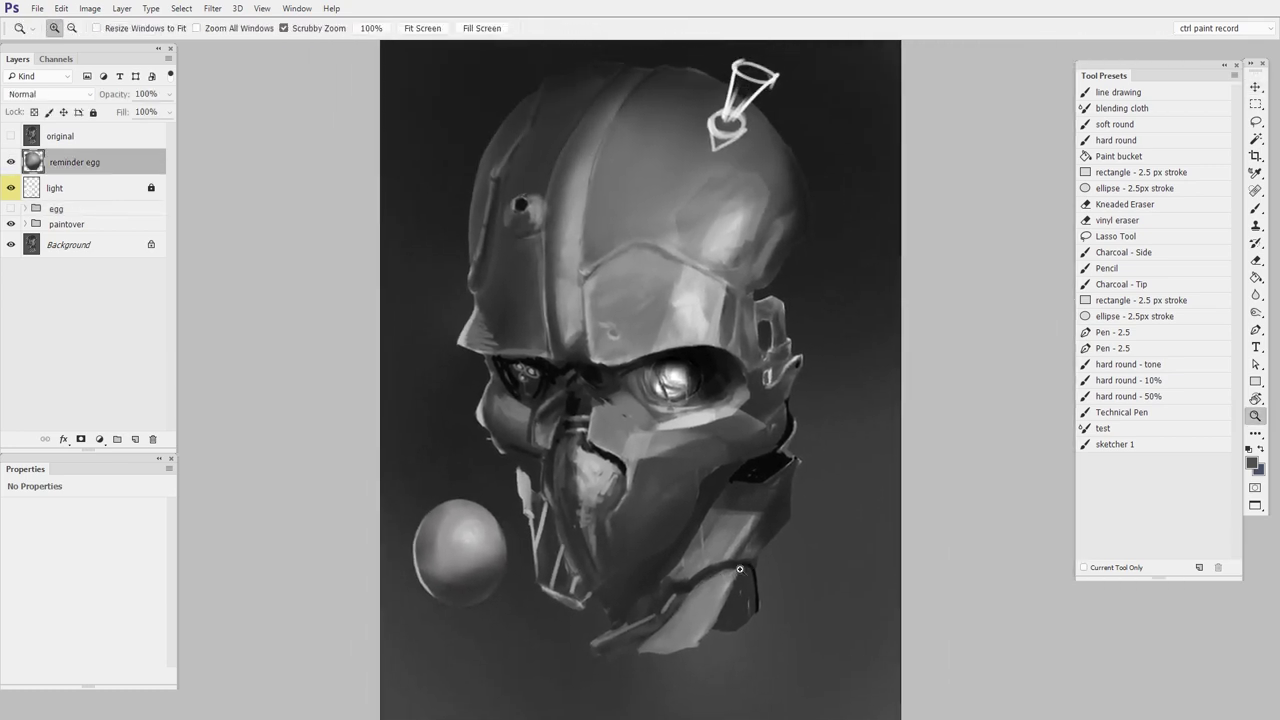
ctrl+alt+click(756, 632)
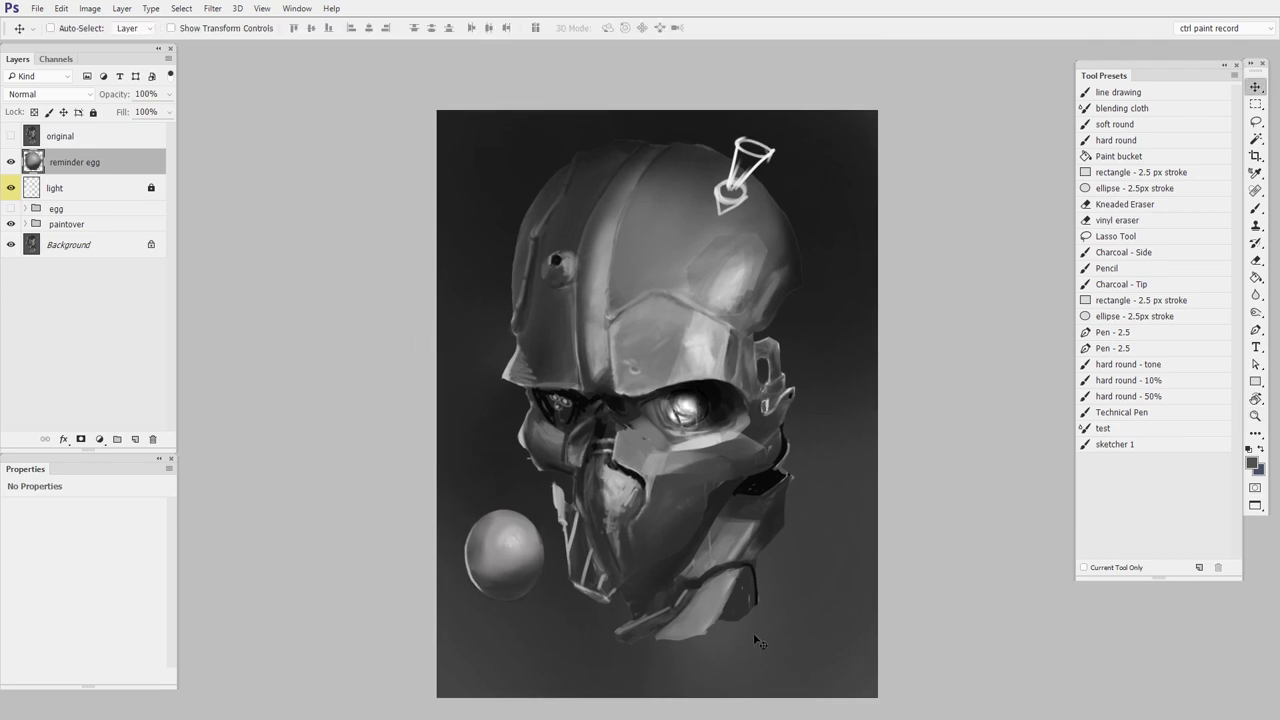
Step: Zoom over the helmet, hide the reminder egg, and flip the original helmet layer on and off
ctrl+click(737, 388)
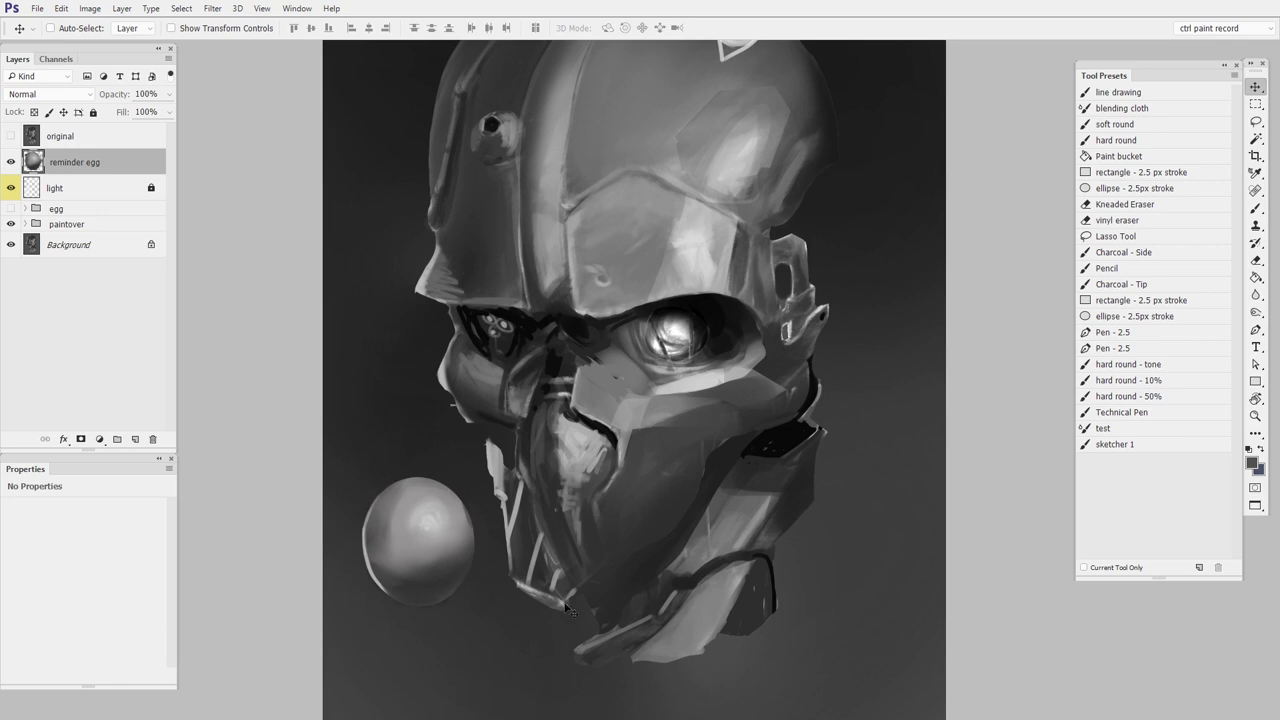
key(ctrl+minus)
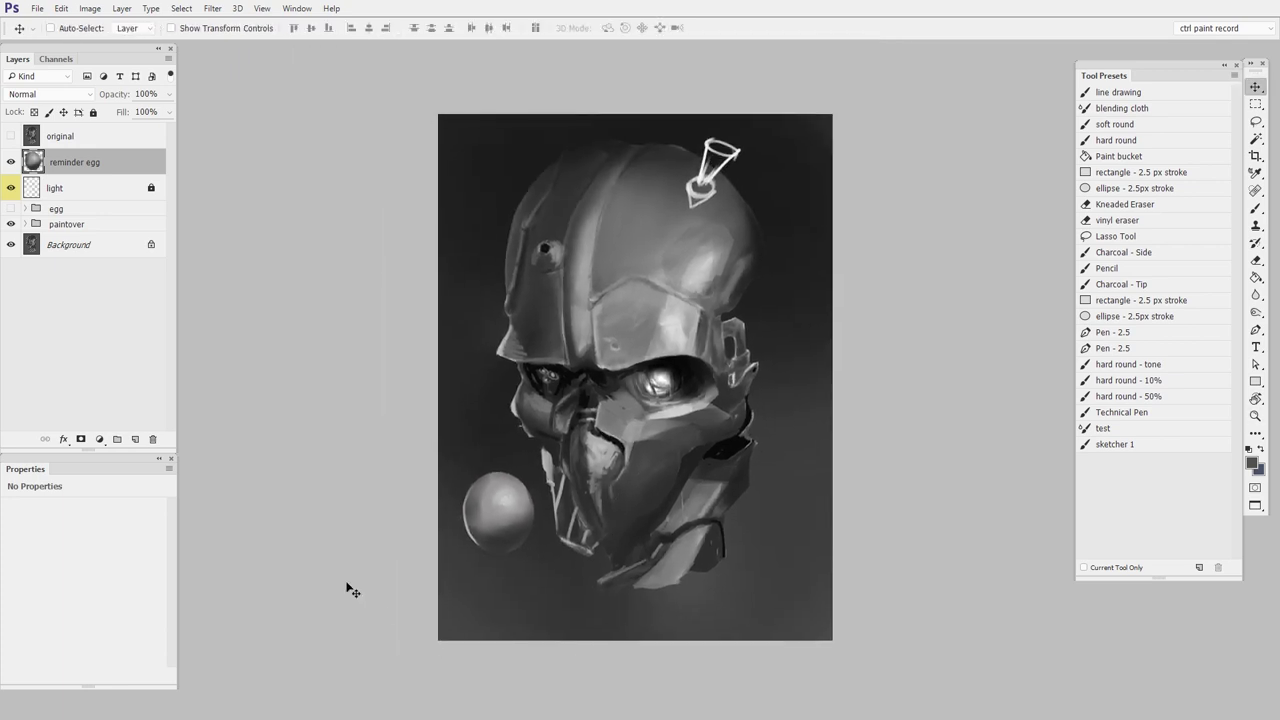
click(11, 162)
click(11, 136)
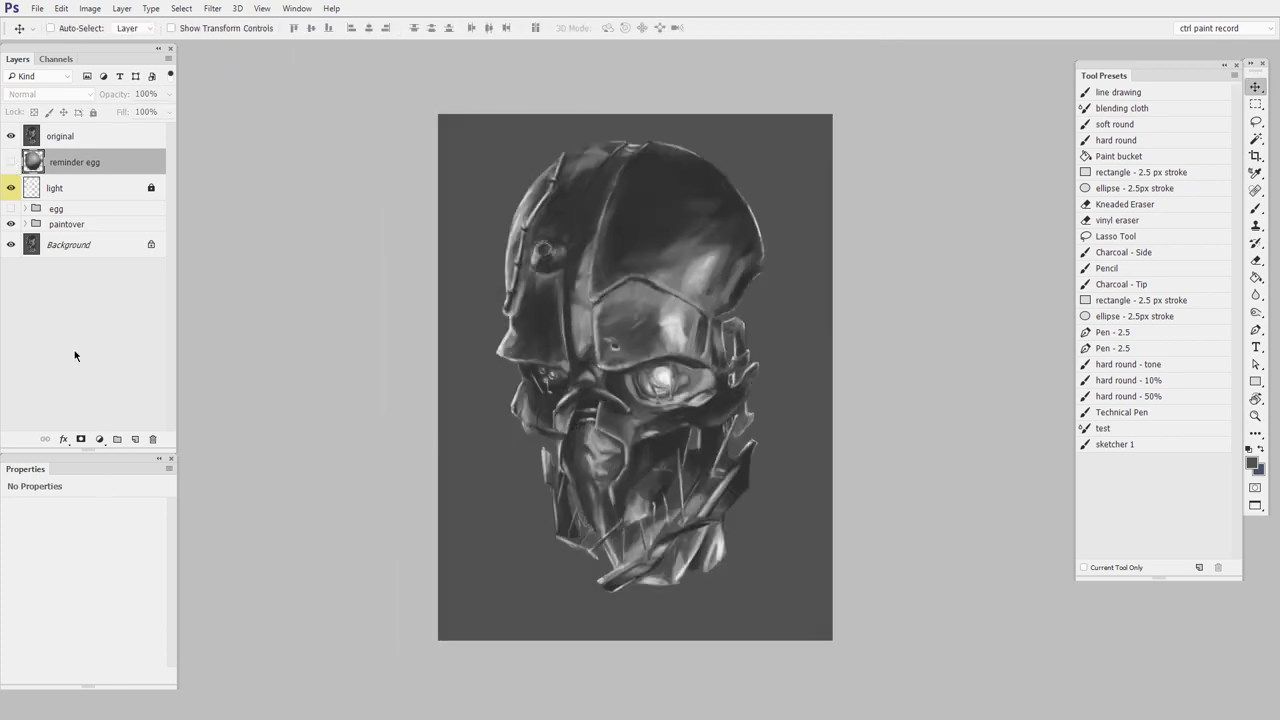
click(11, 136)
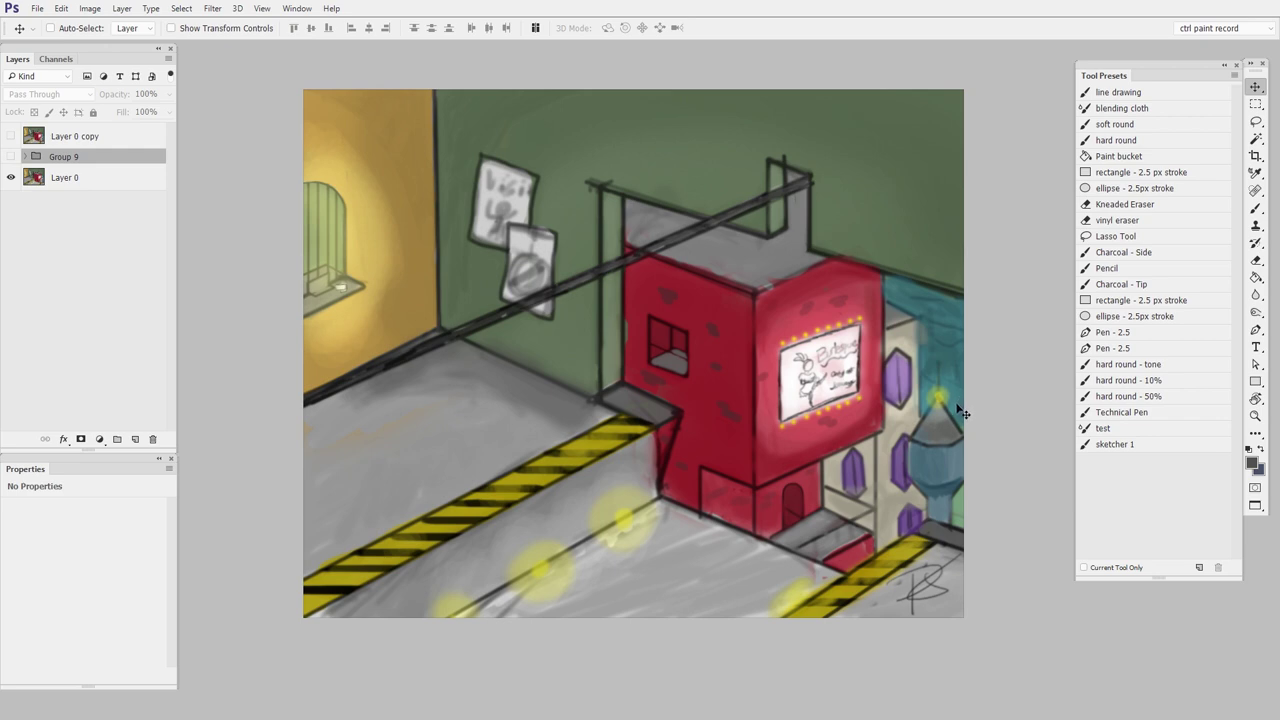
click(666, 551)
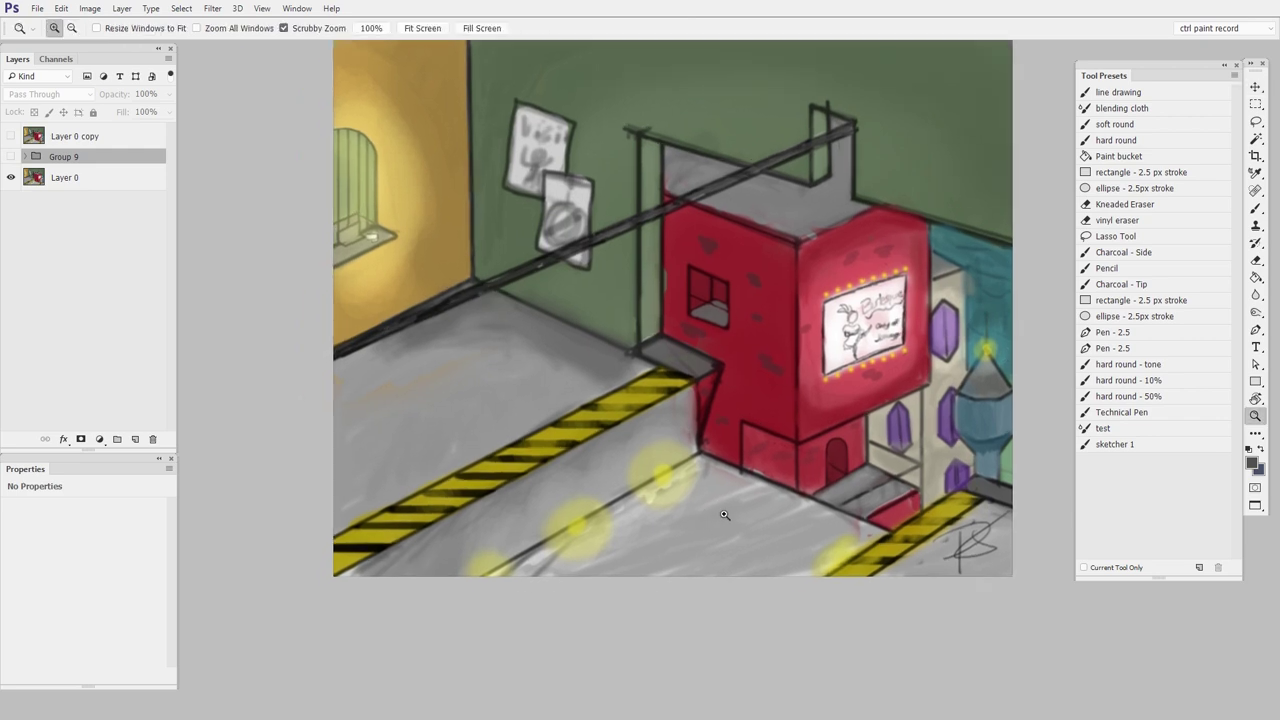
click(650, 455)
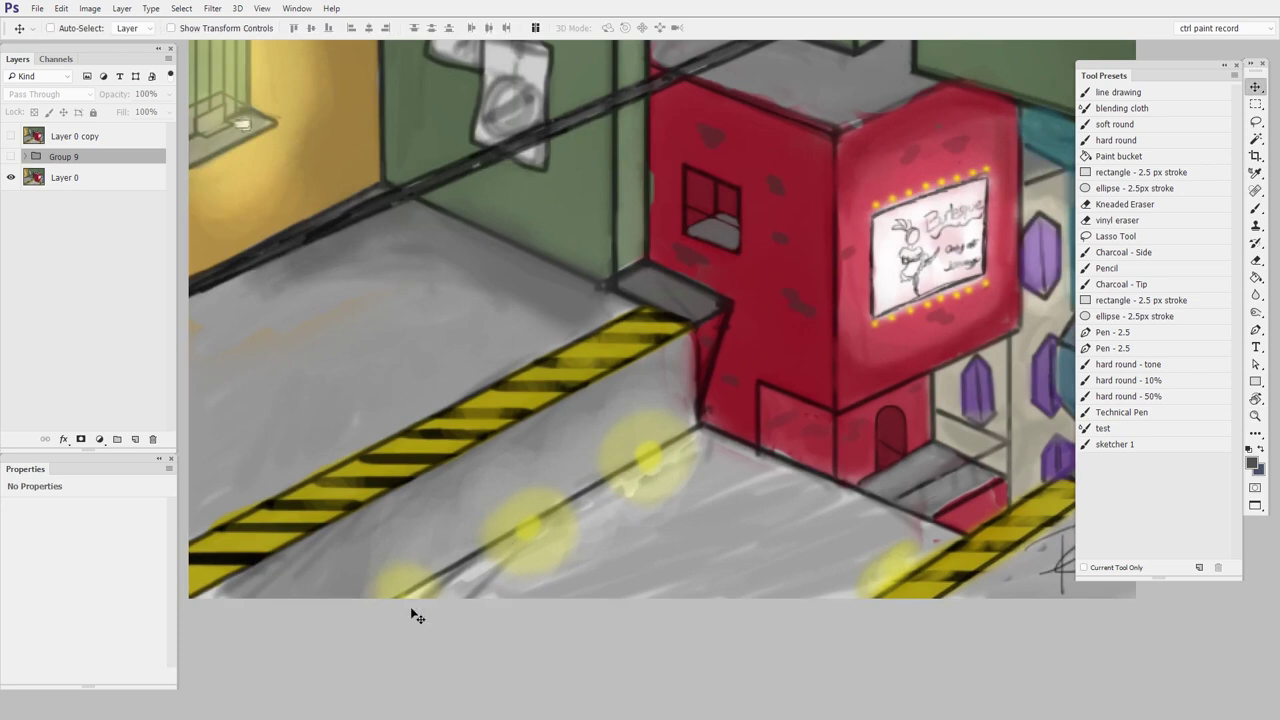
scroll(645, 534, up, 3)
scroll(645, 534, up, 2)
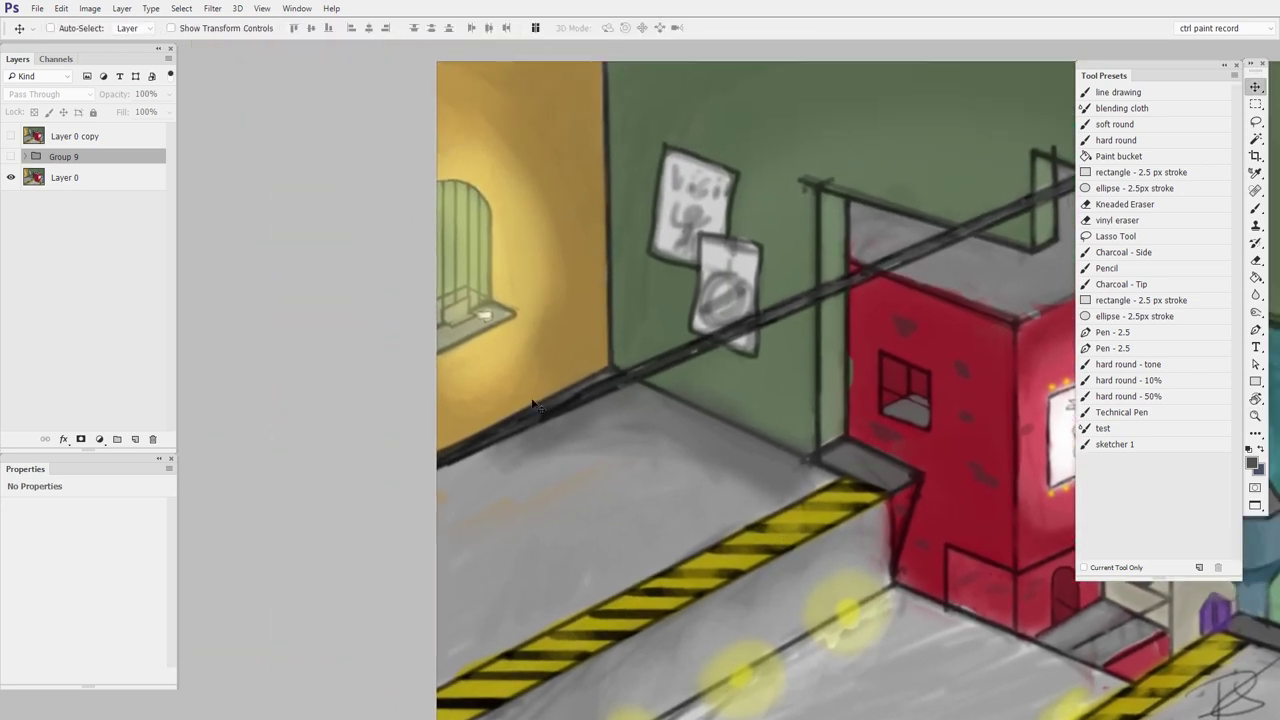
scroll(566, 440, down, 2)
scroll(566, 440, down, 3)
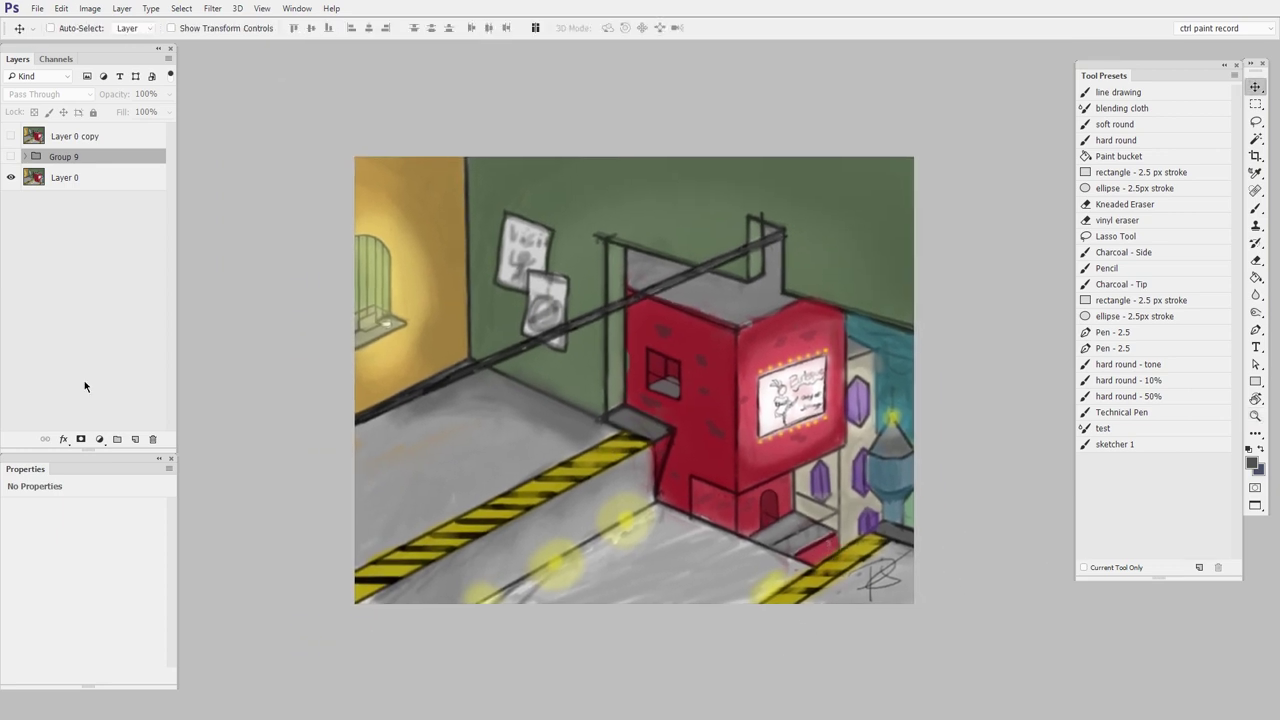
click(11, 157)
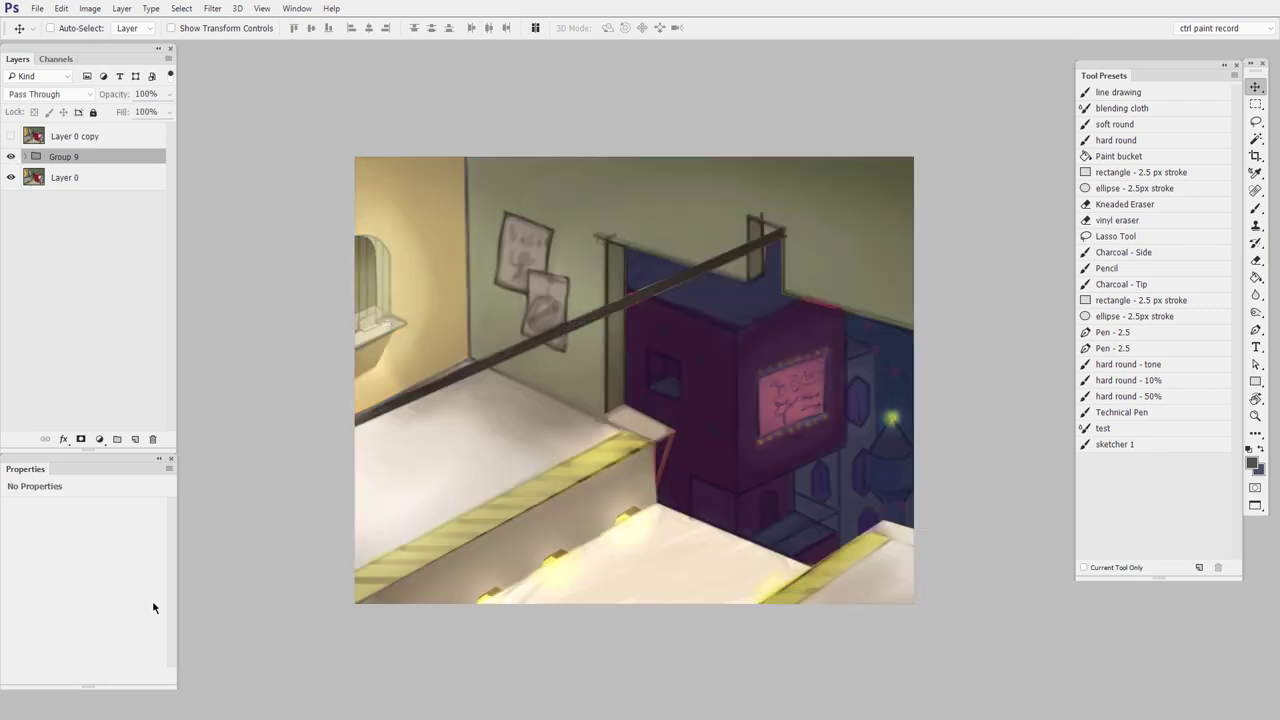
Step: Zoom into the relit indoor scene and scroll across the purple kiosk and cream floor
key(z)
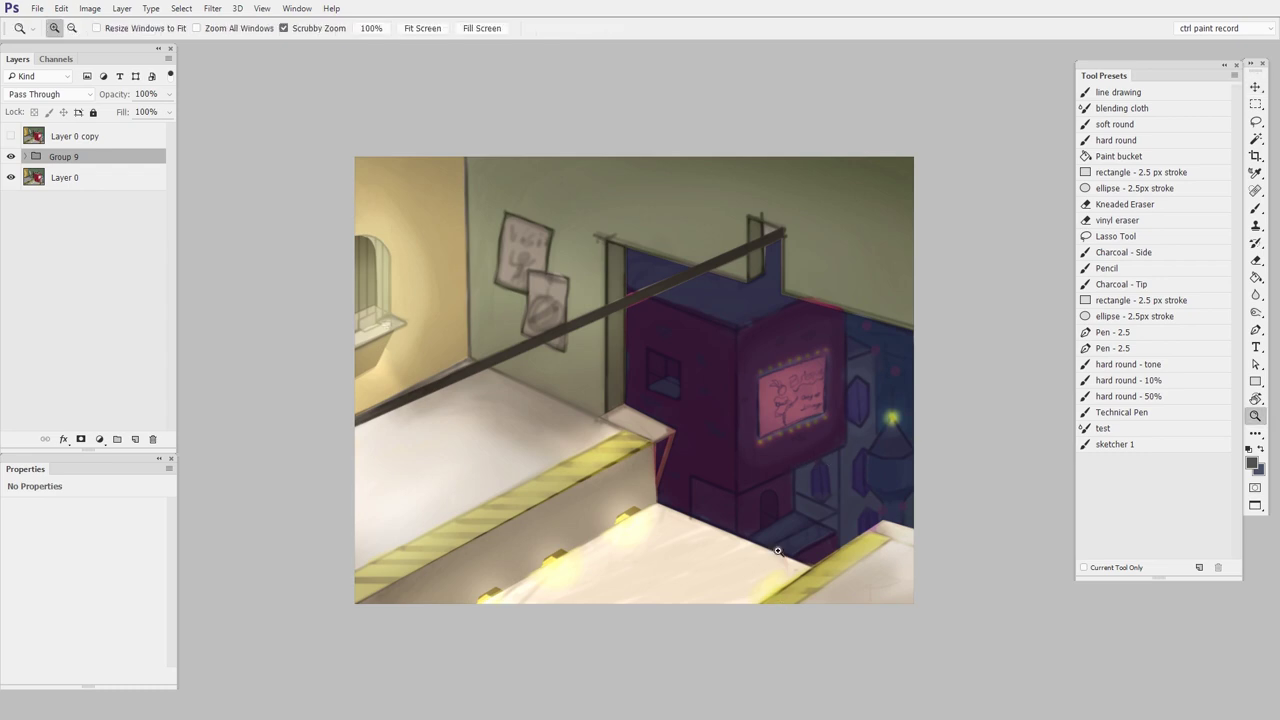
click(749, 531)
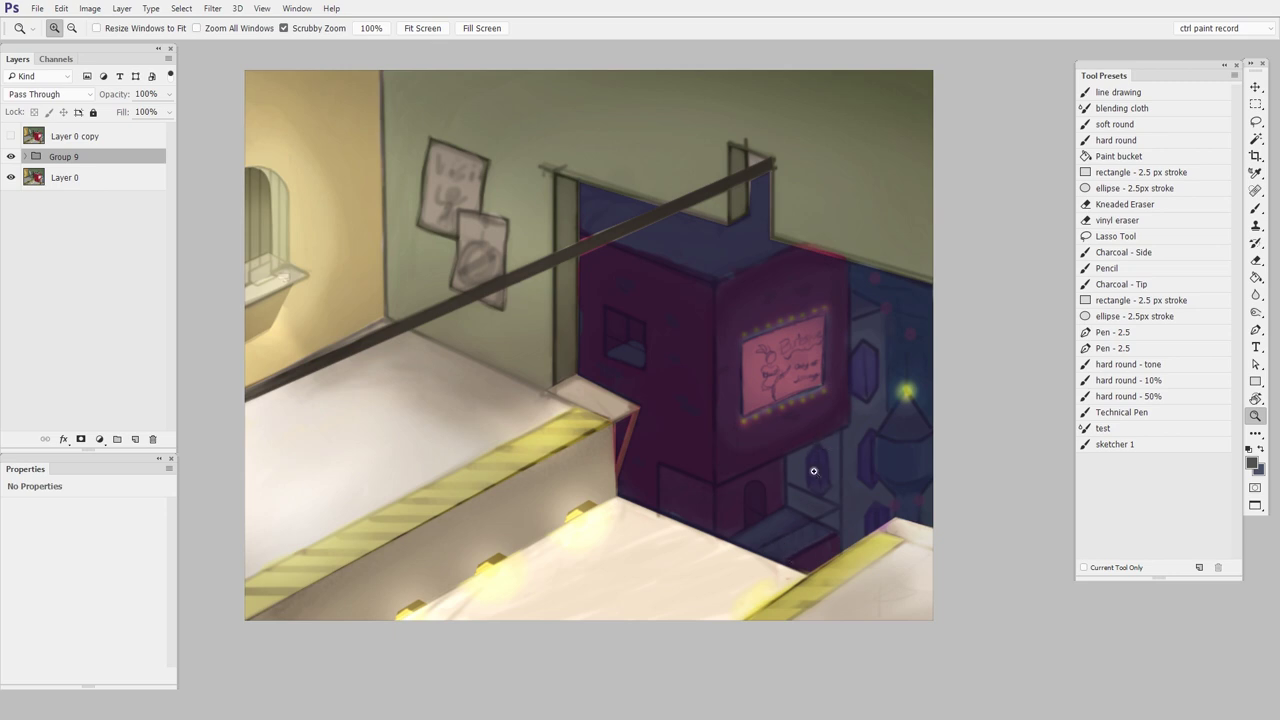
scroll(815, 459, left, 3)
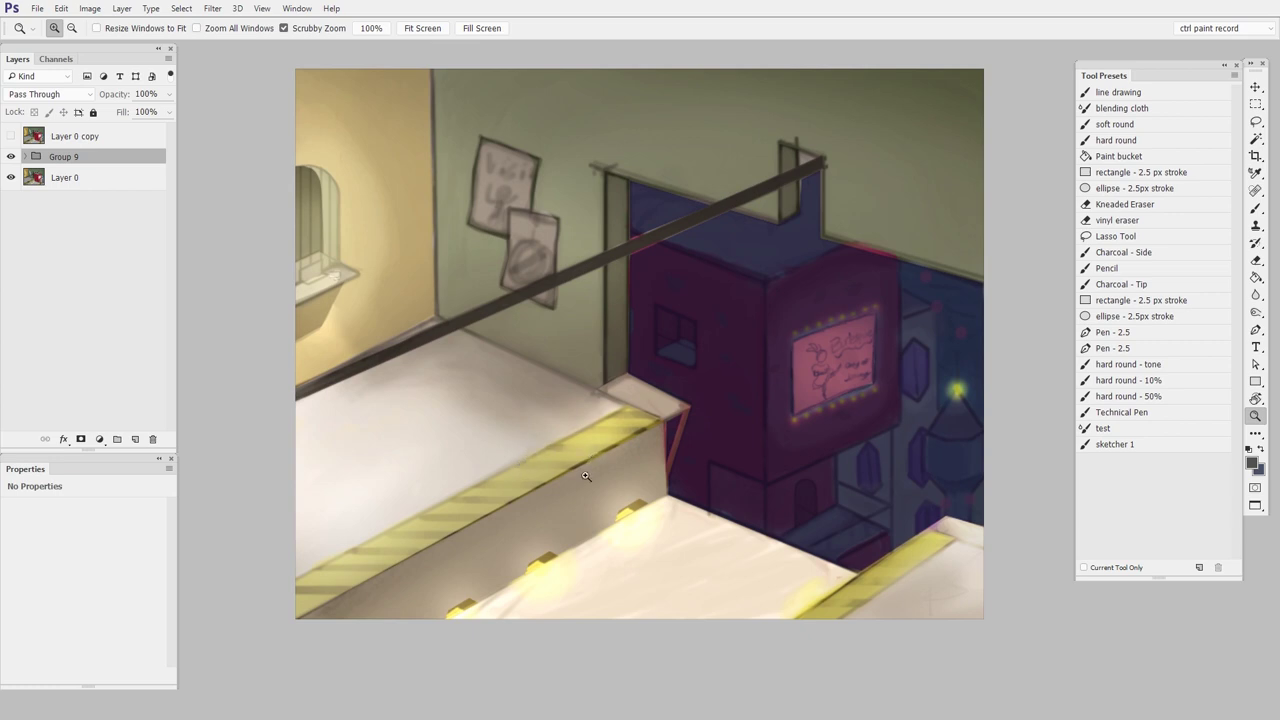
scroll(597, 469, left, 2)
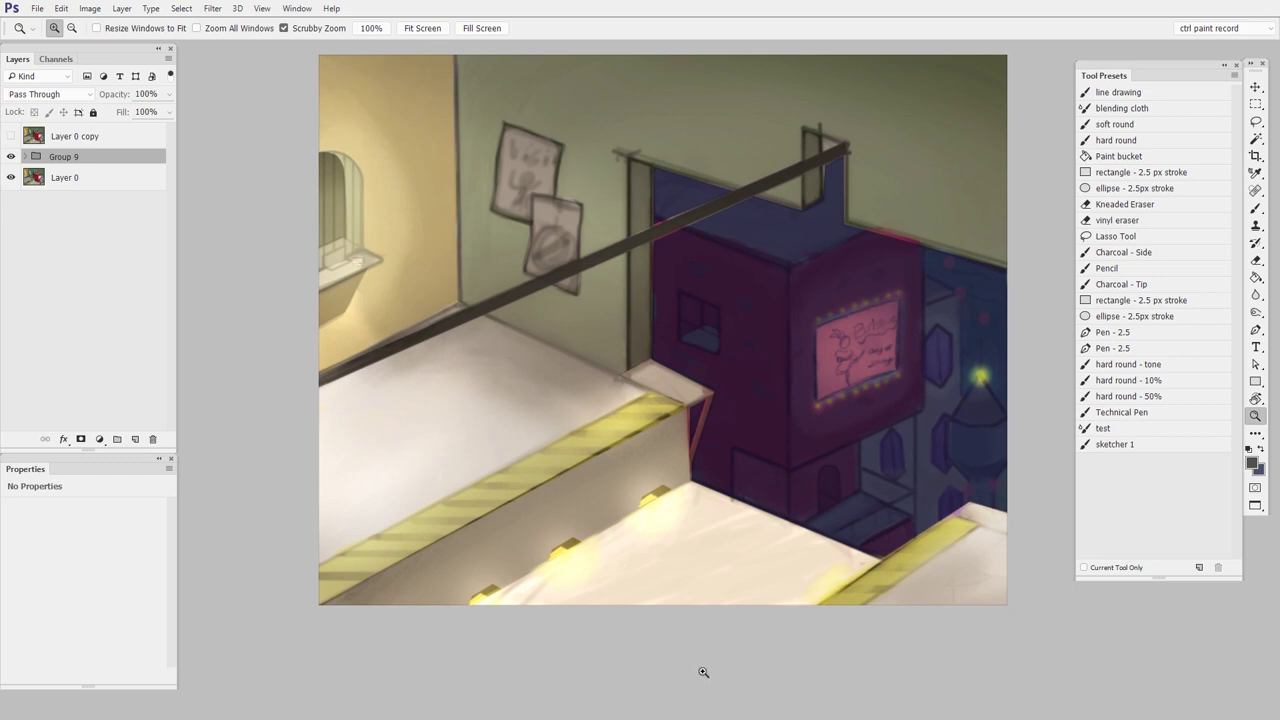
Step: Zoom in on the yellow-striped ledge and wall posters, then flip Group 9's paintover off and on
drag(568, 514, 806, 471)
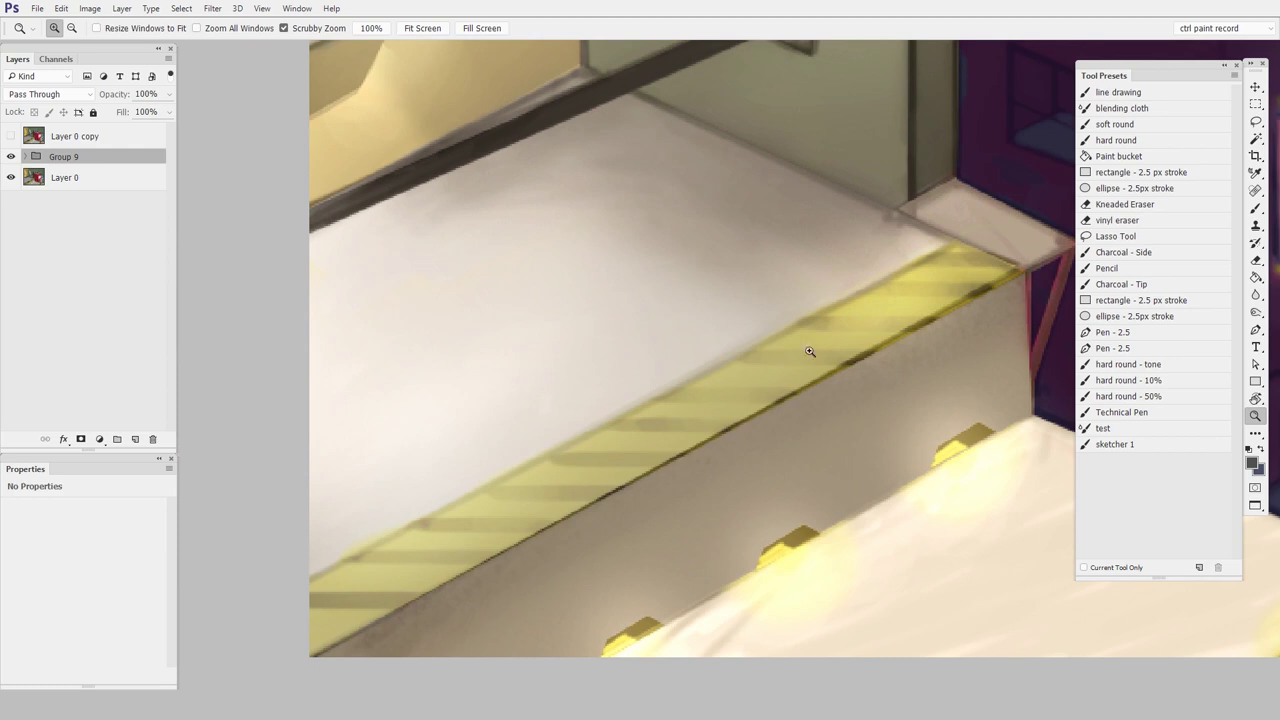
drag(814, 428, 610, 426)
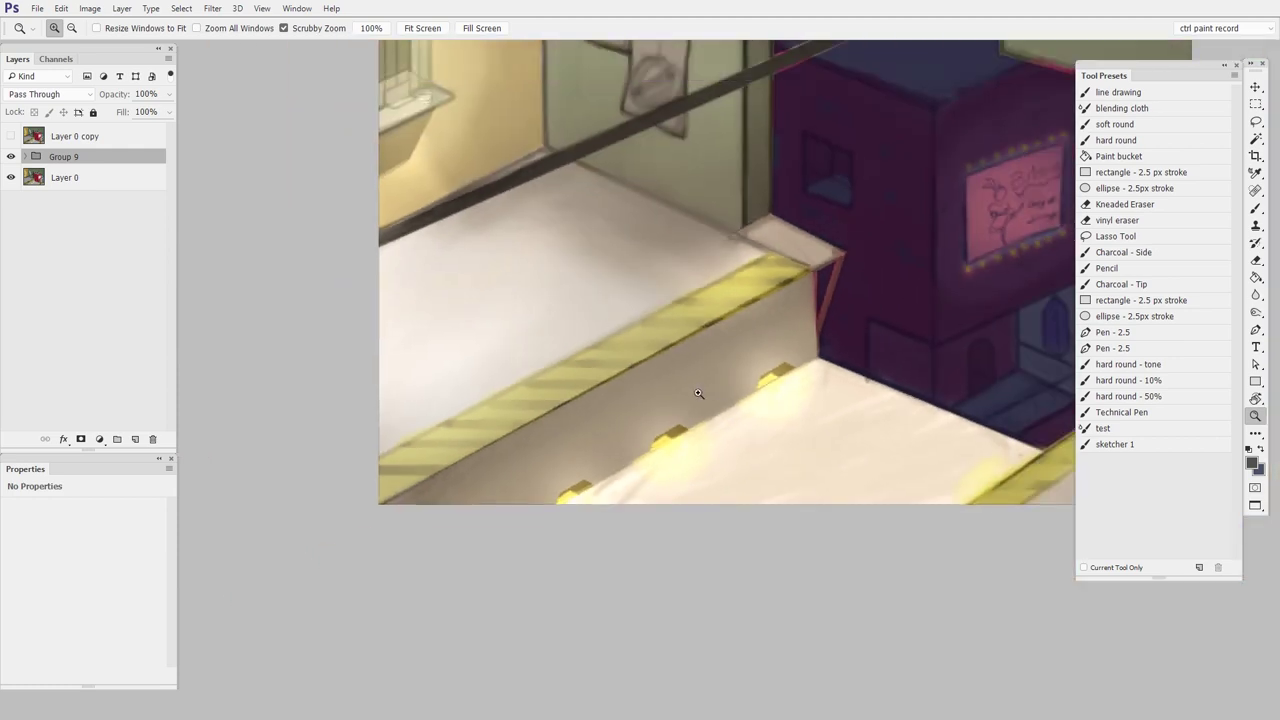
drag(700, 393, 698, 374)
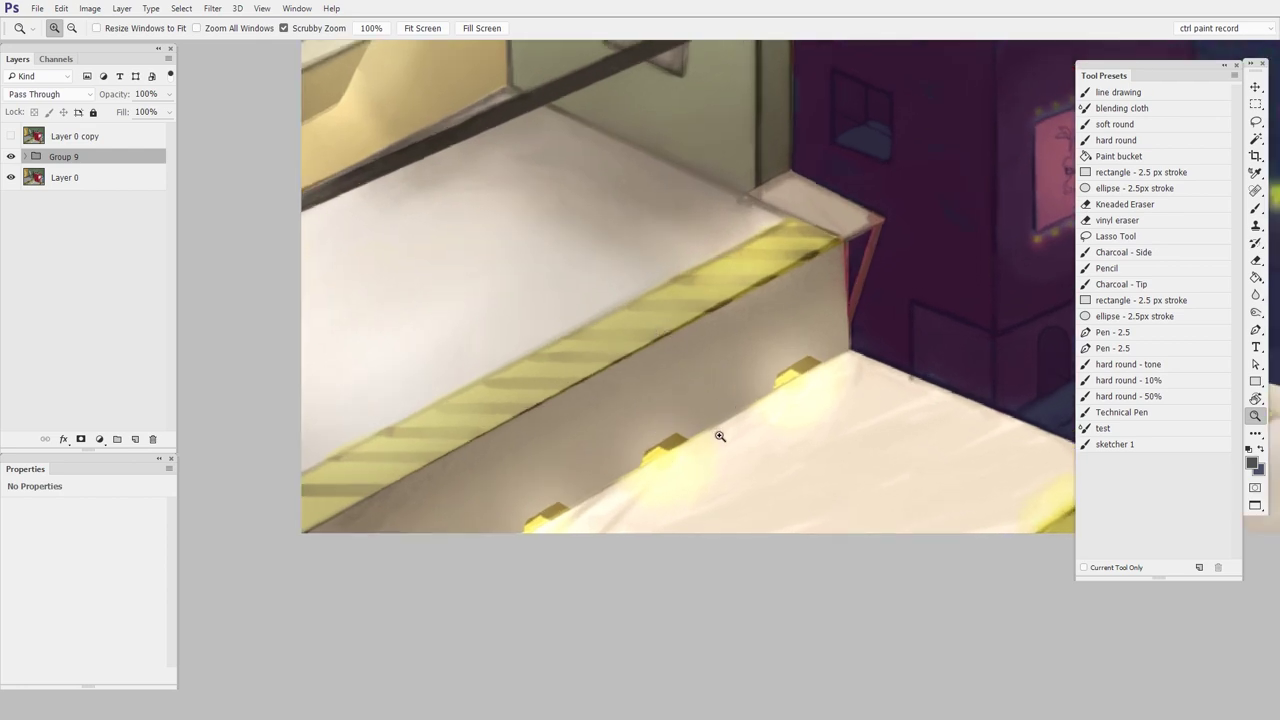
drag(774, 403, 597, 345)
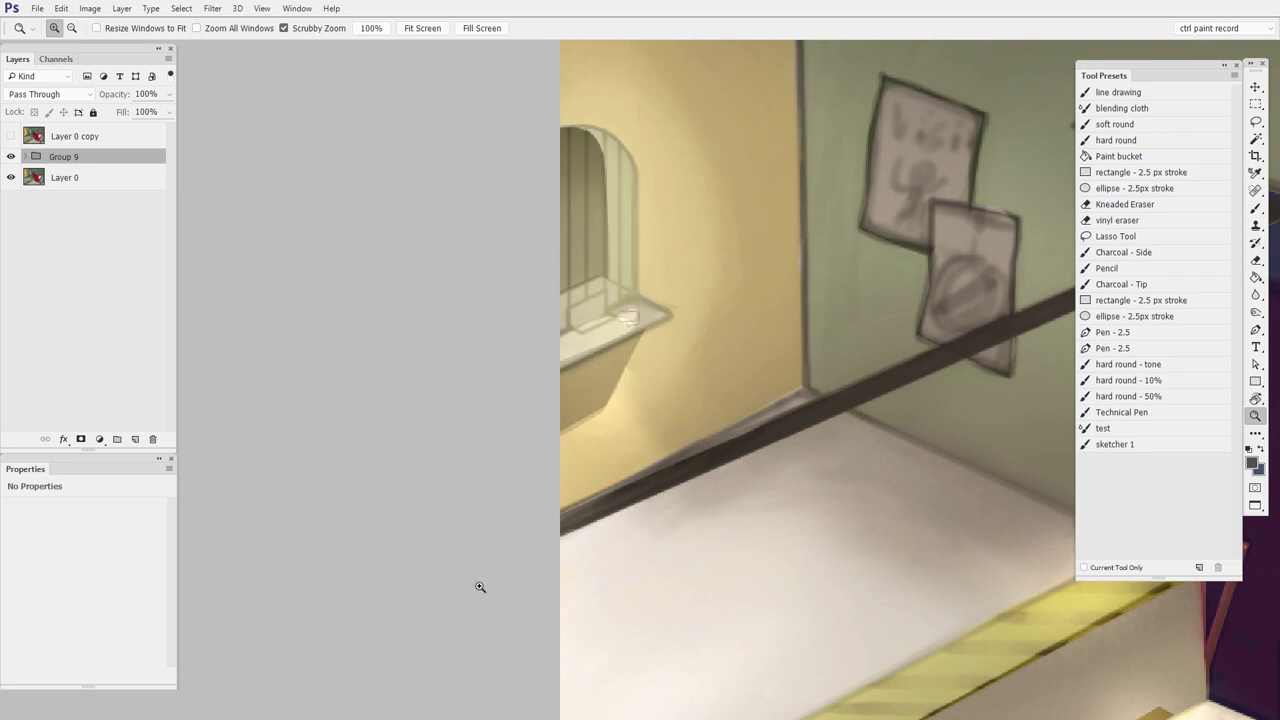
click(11, 157)
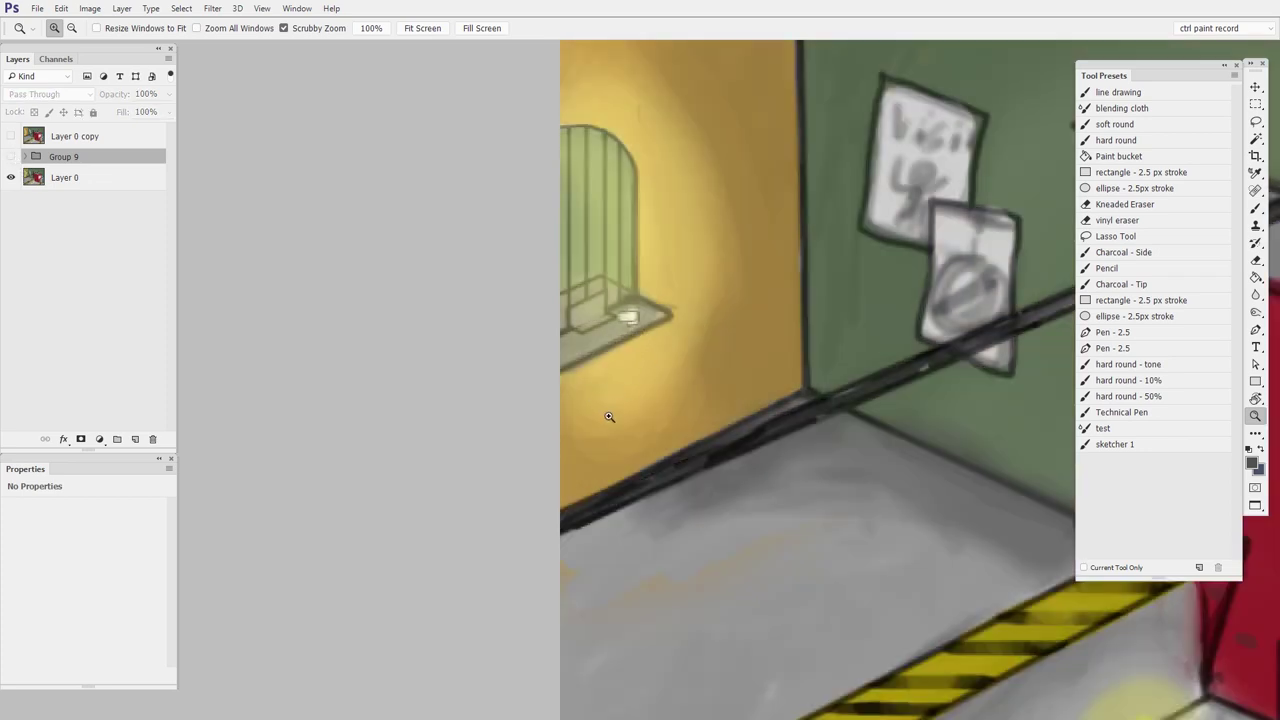
click(11, 157)
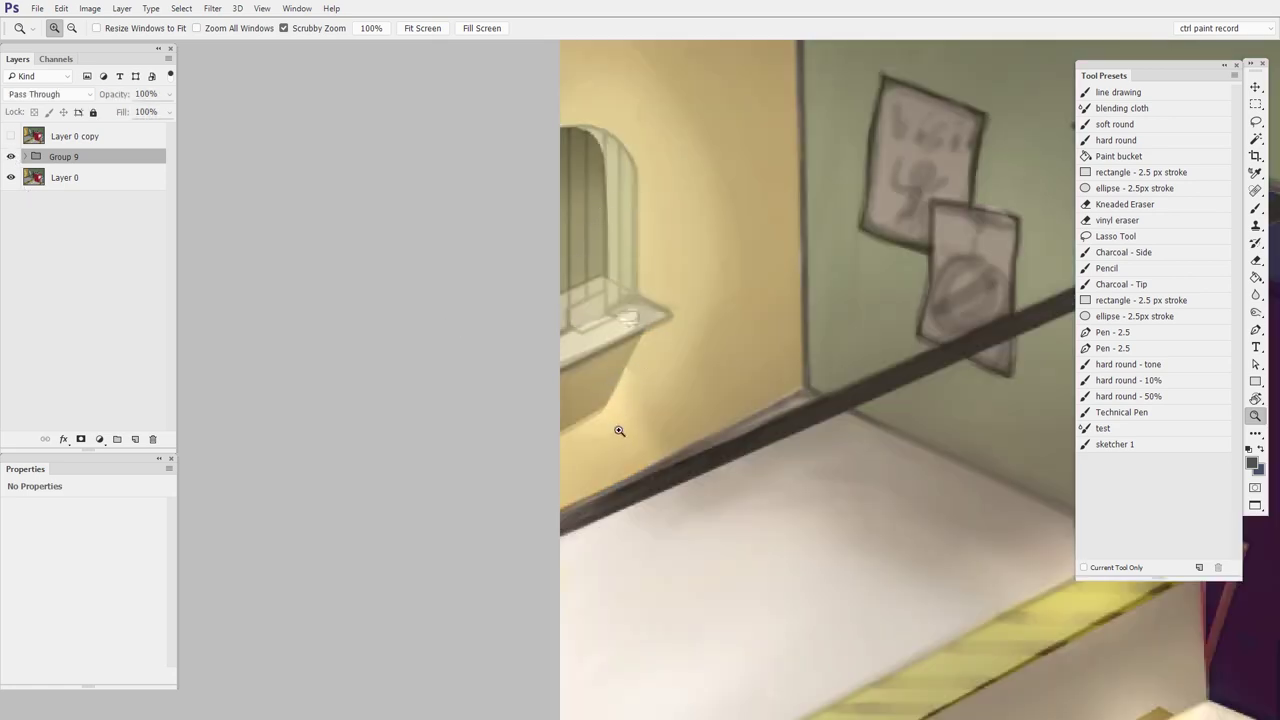
Step: Zoom out to the whole image and flip the original Layer 0 copy on and off
key(ctrl+minus)
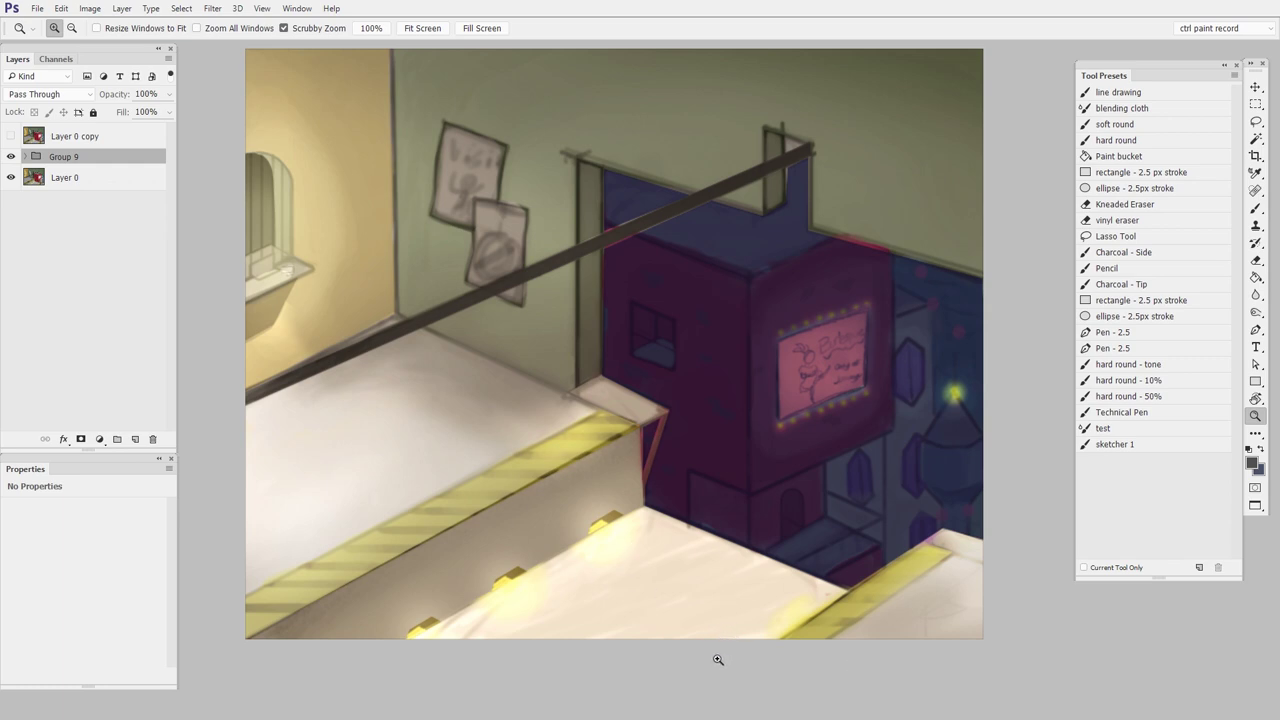
click(11, 136)
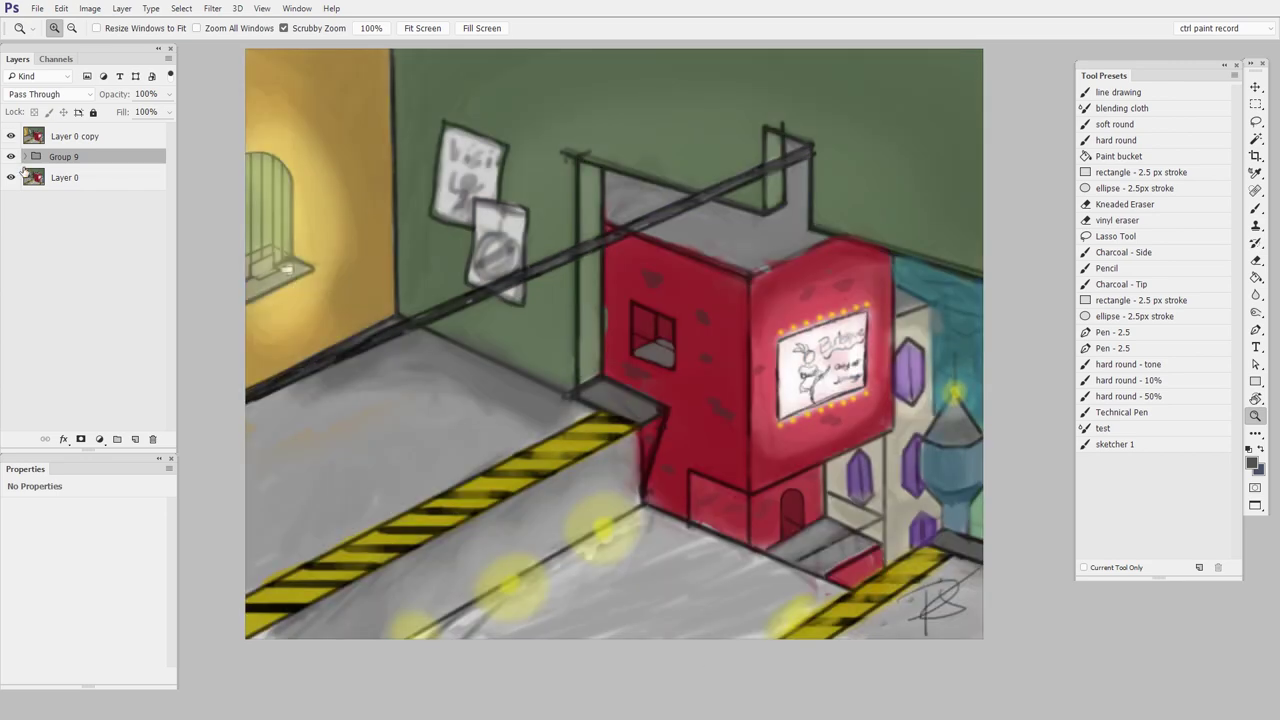
click(11, 136)
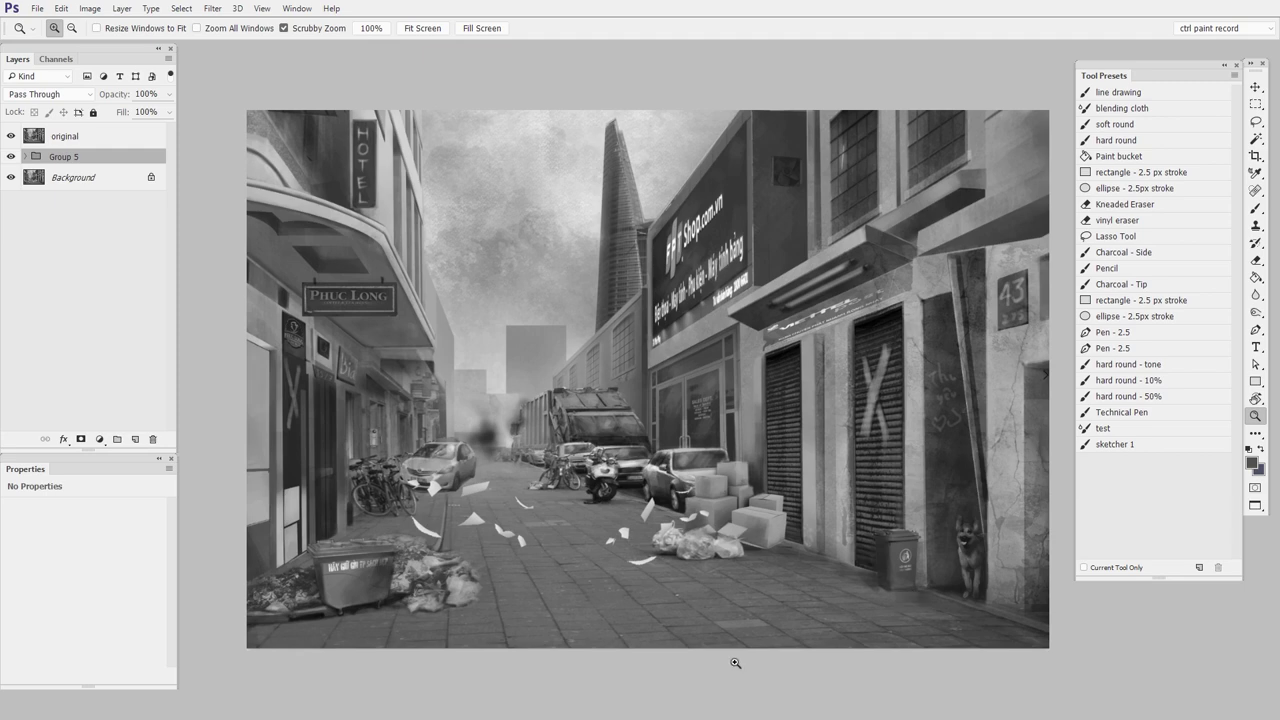
Step: Hide the 'original' layer to reveal Group 5's overcast paintover, then zoom into the street
click(11, 136)
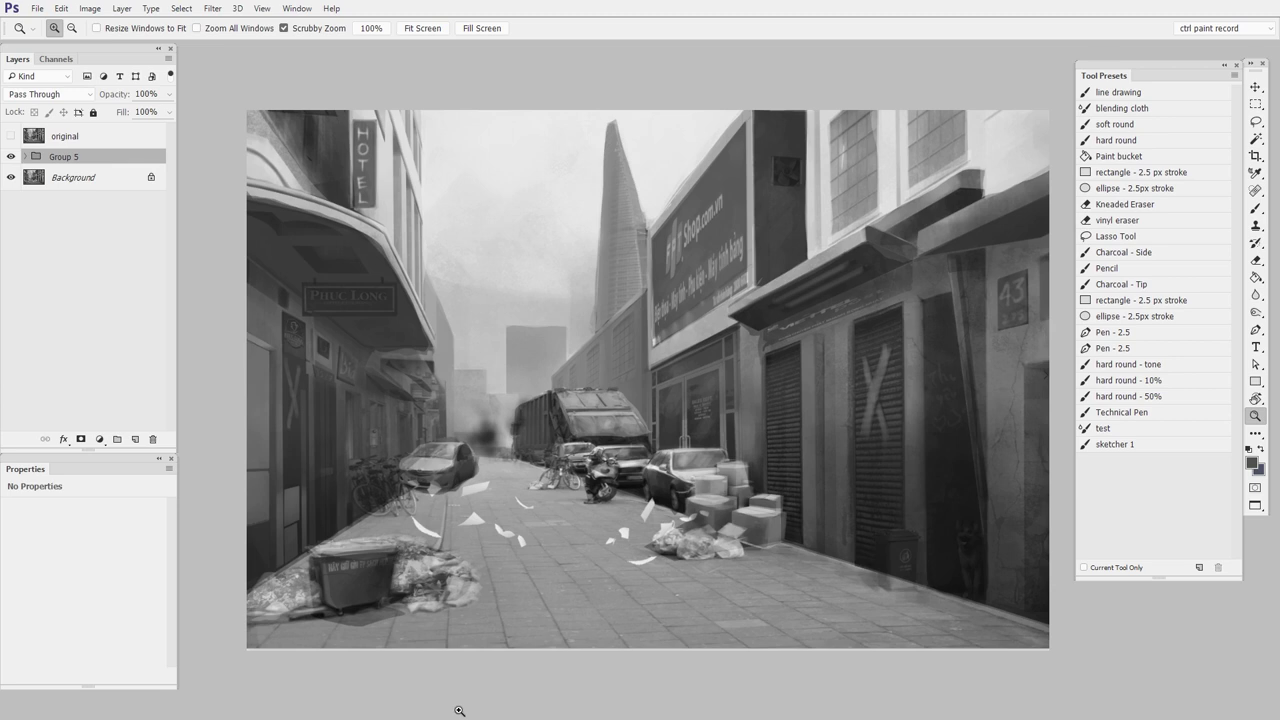
click(453, 341)
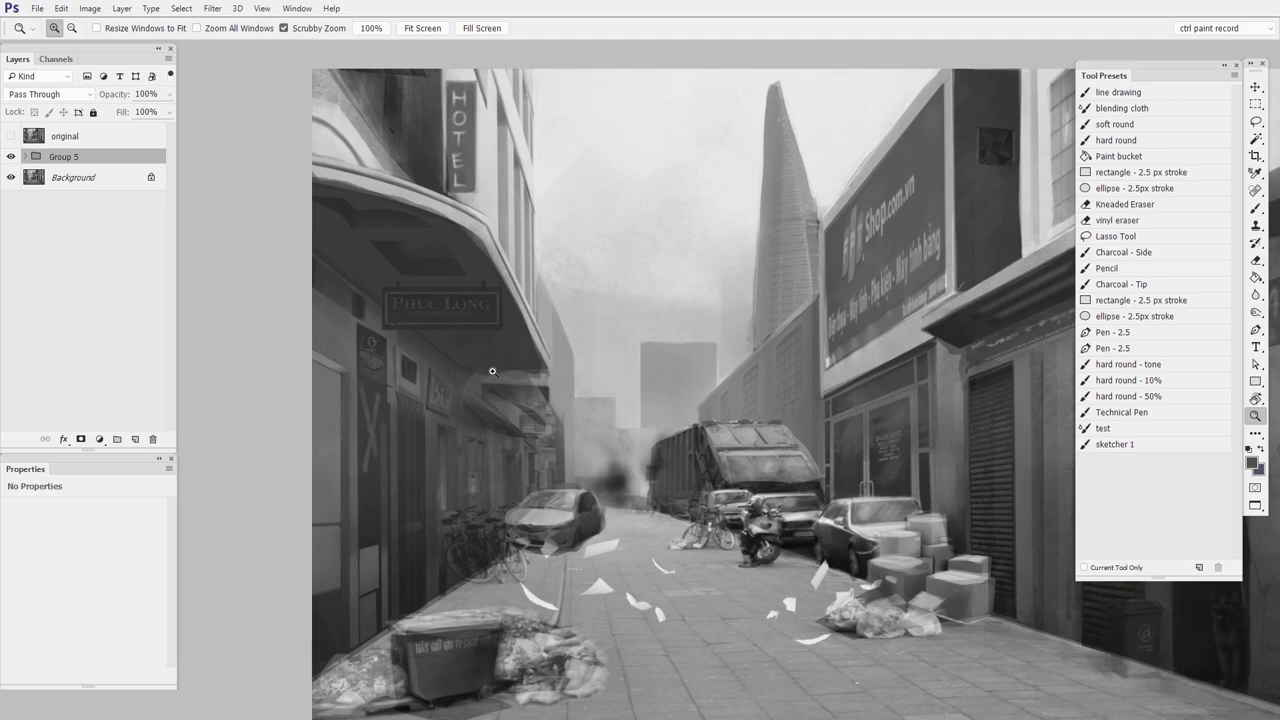
Step: Zoom in on the truck and parked cars and flip the original photo on and off
drag(487, 372, 715, 450)
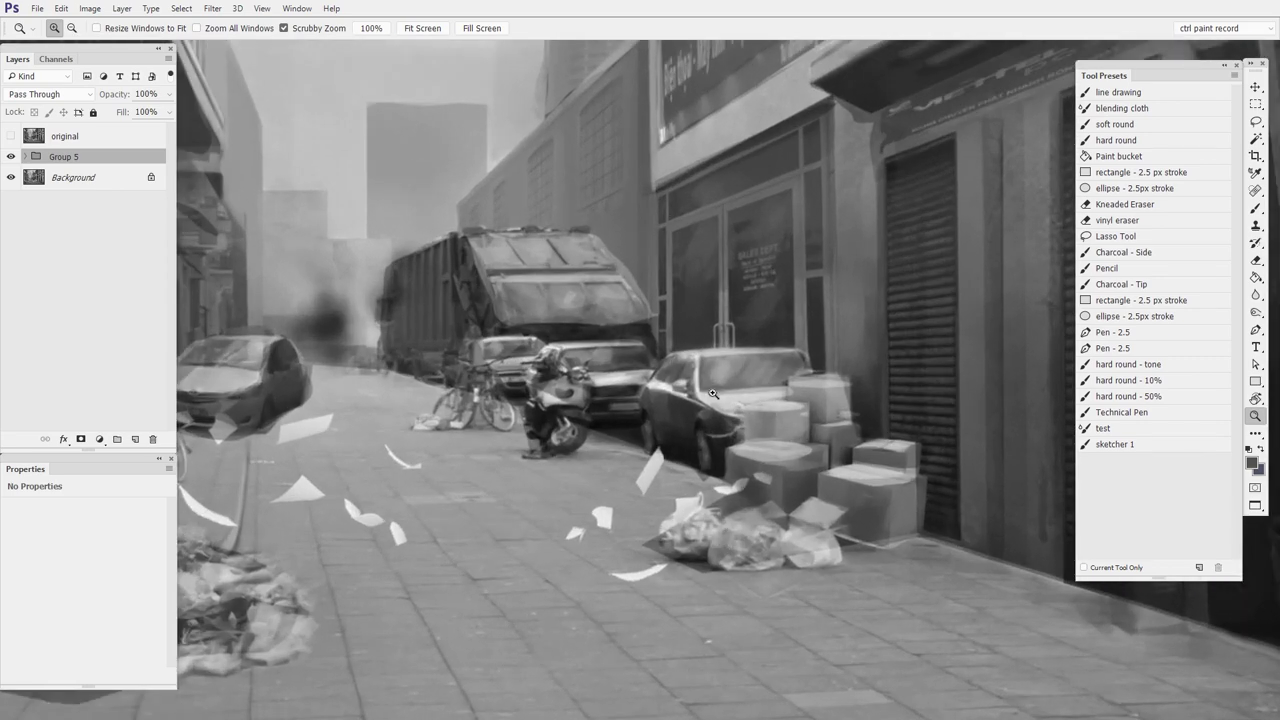
drag(617, 394, 691, 401)
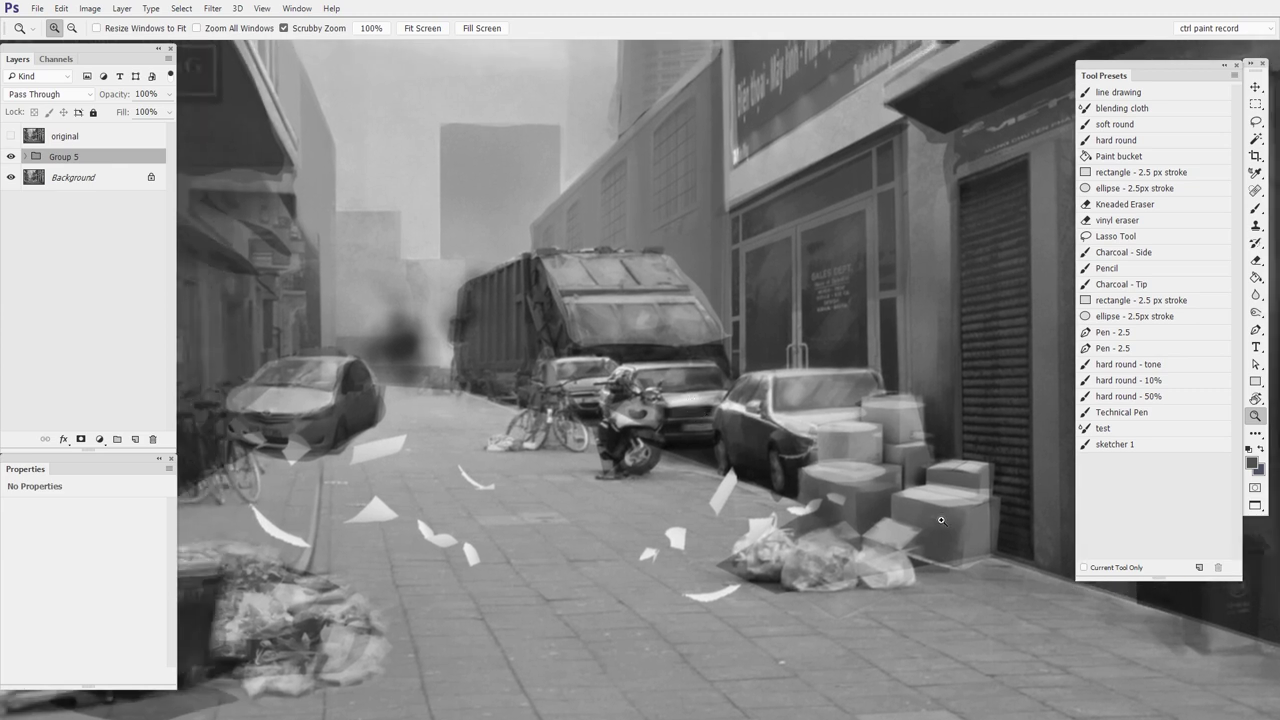
drag(913, 535, 593, 394)
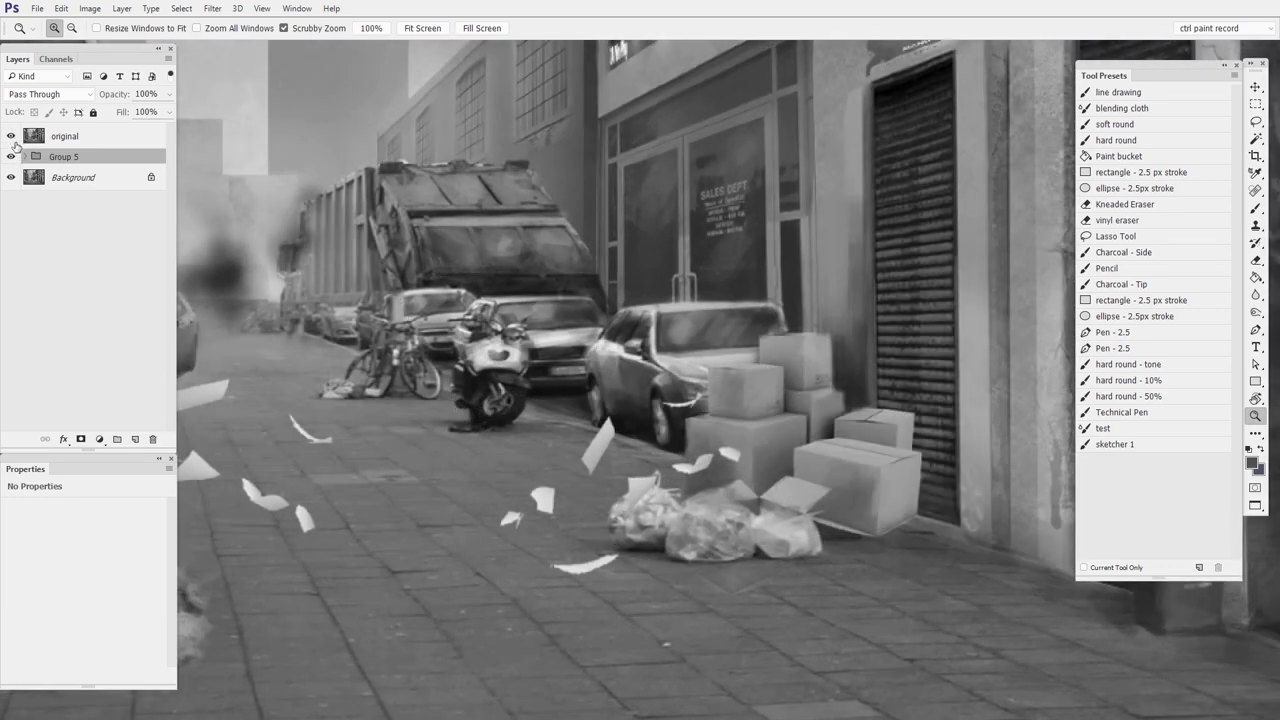
click(11, 136)
click(13, 140)
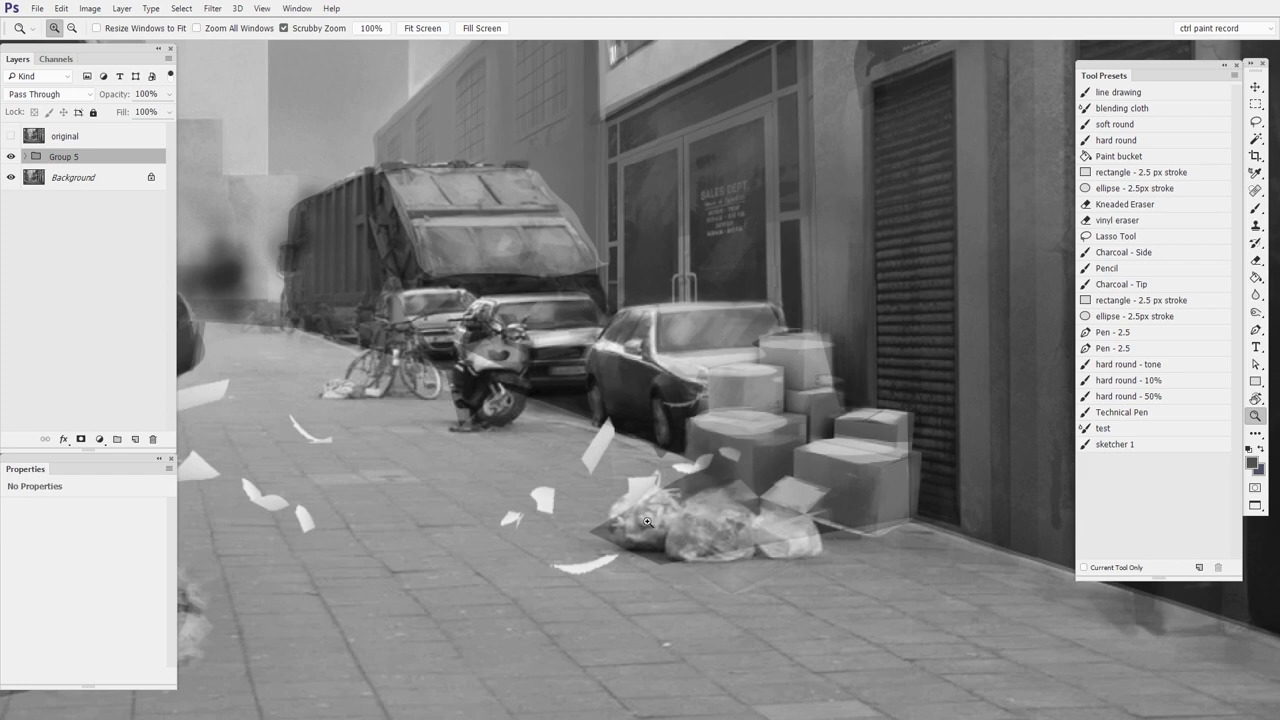
Step: Recentre the whole street image and compare it against the original once more
scroll(711, 560, down, 6)
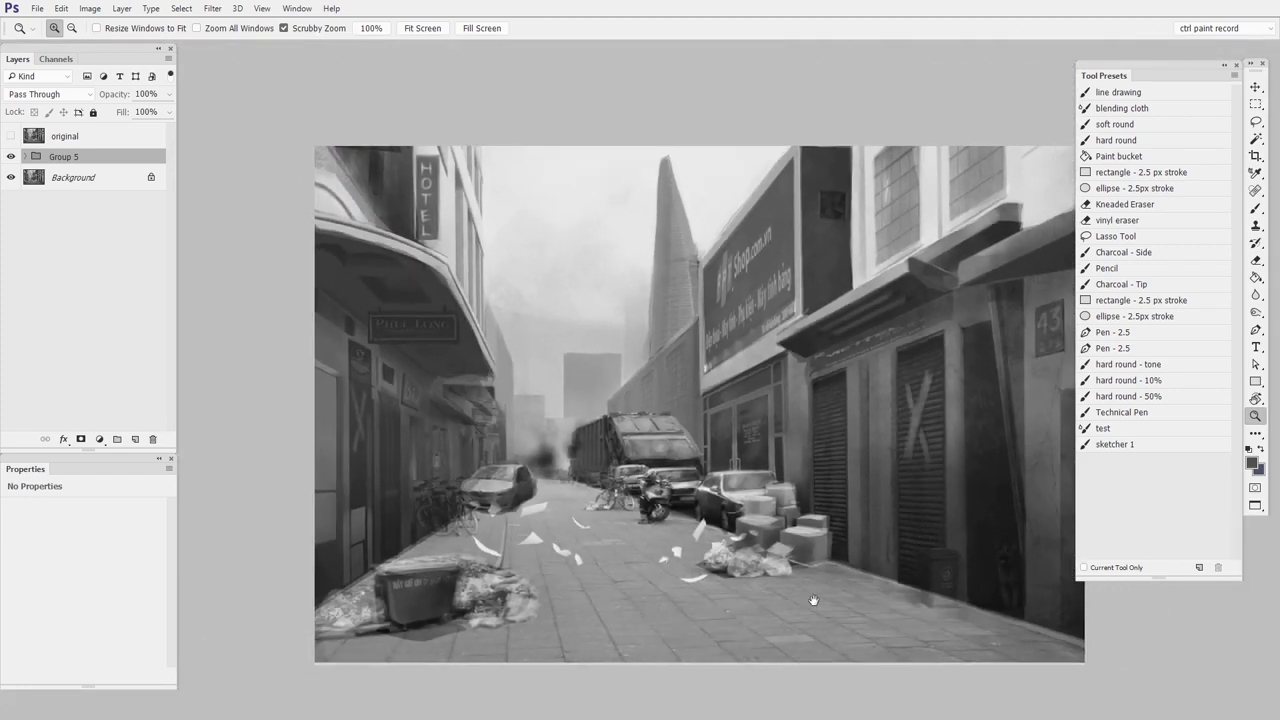
drag(813, 600, 771, 691)
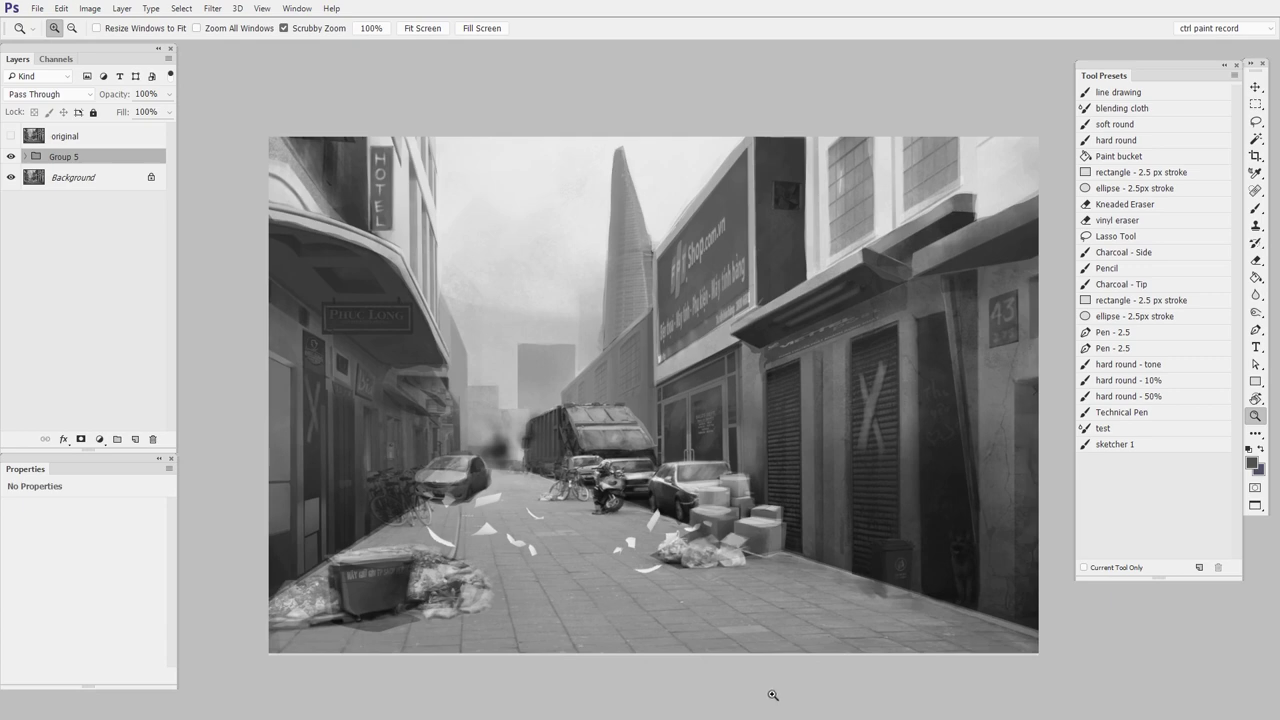
click(11, 136)
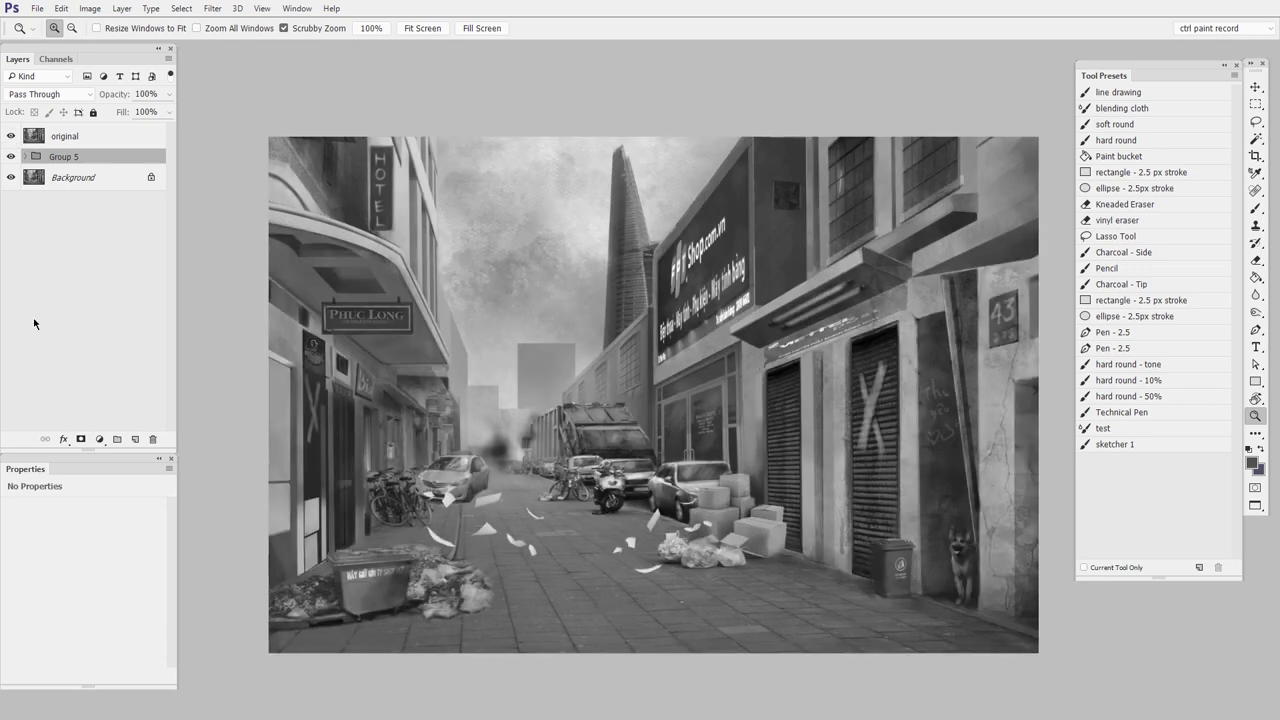
click(11, 137)
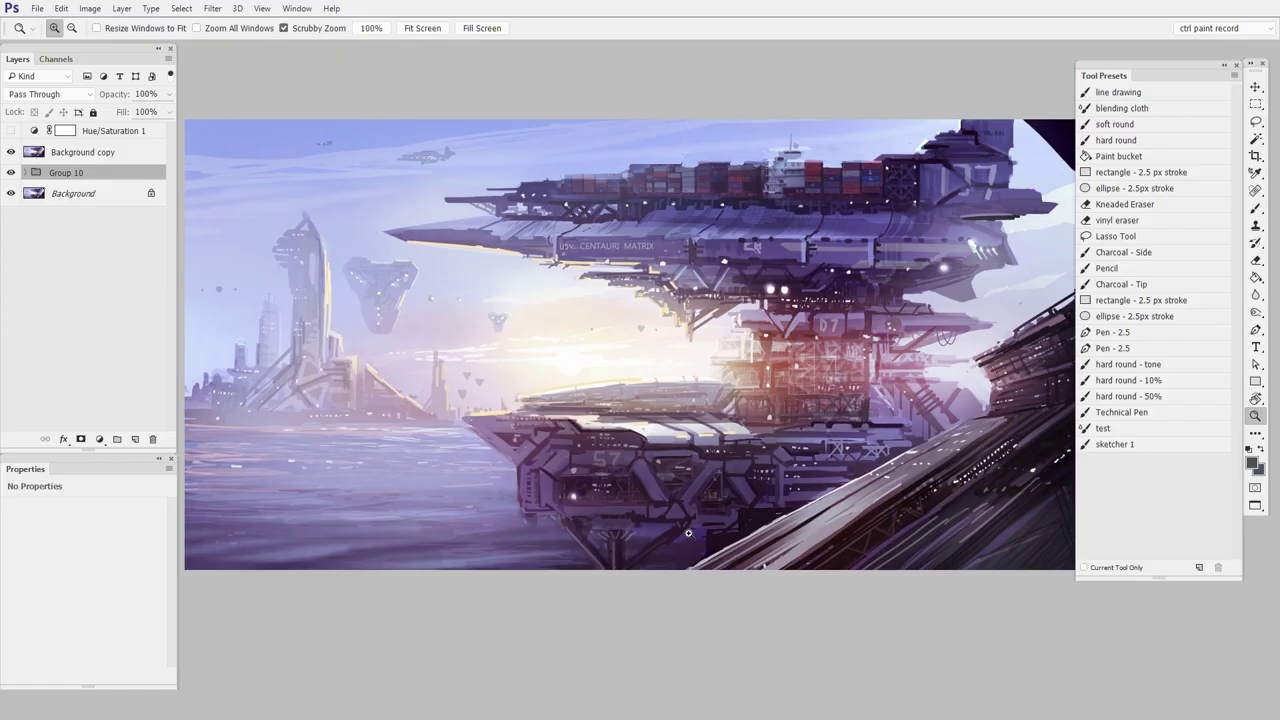
Step: Hide the Background copy layer to reveal the pink sunset paintover and zoom on the central structure
click(11, 152)
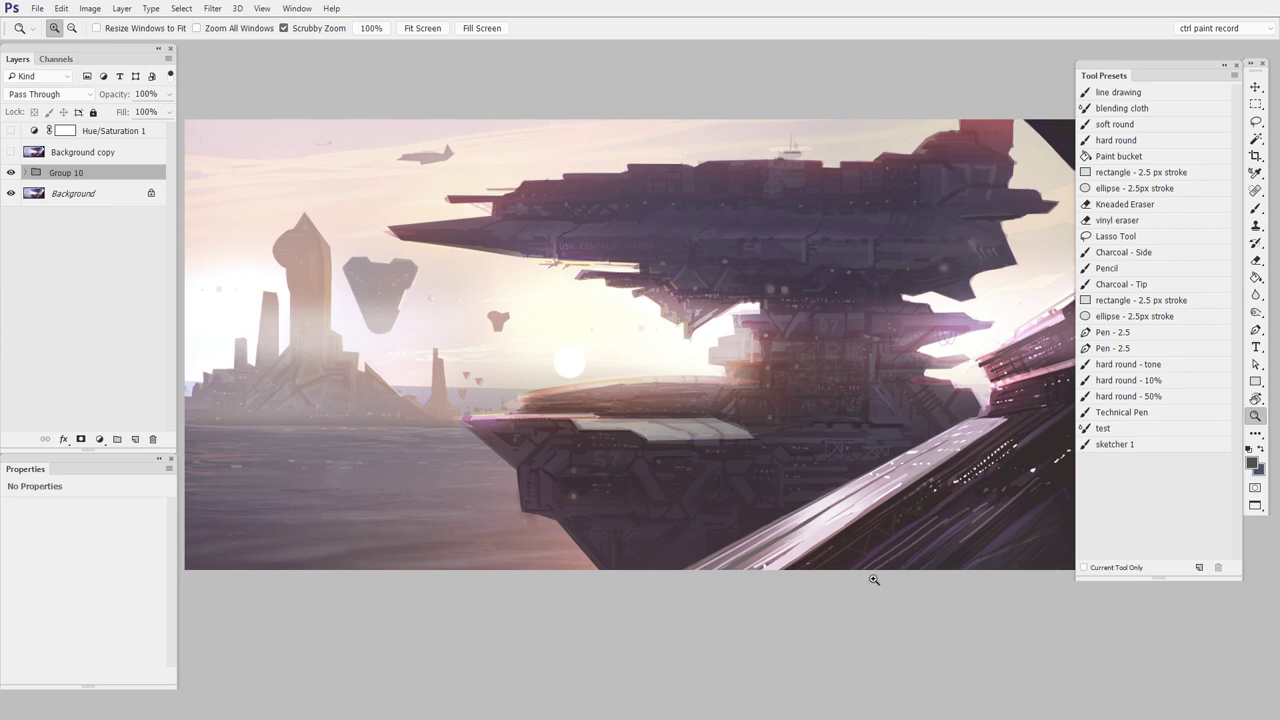
drag(888, 544, 759, 479)
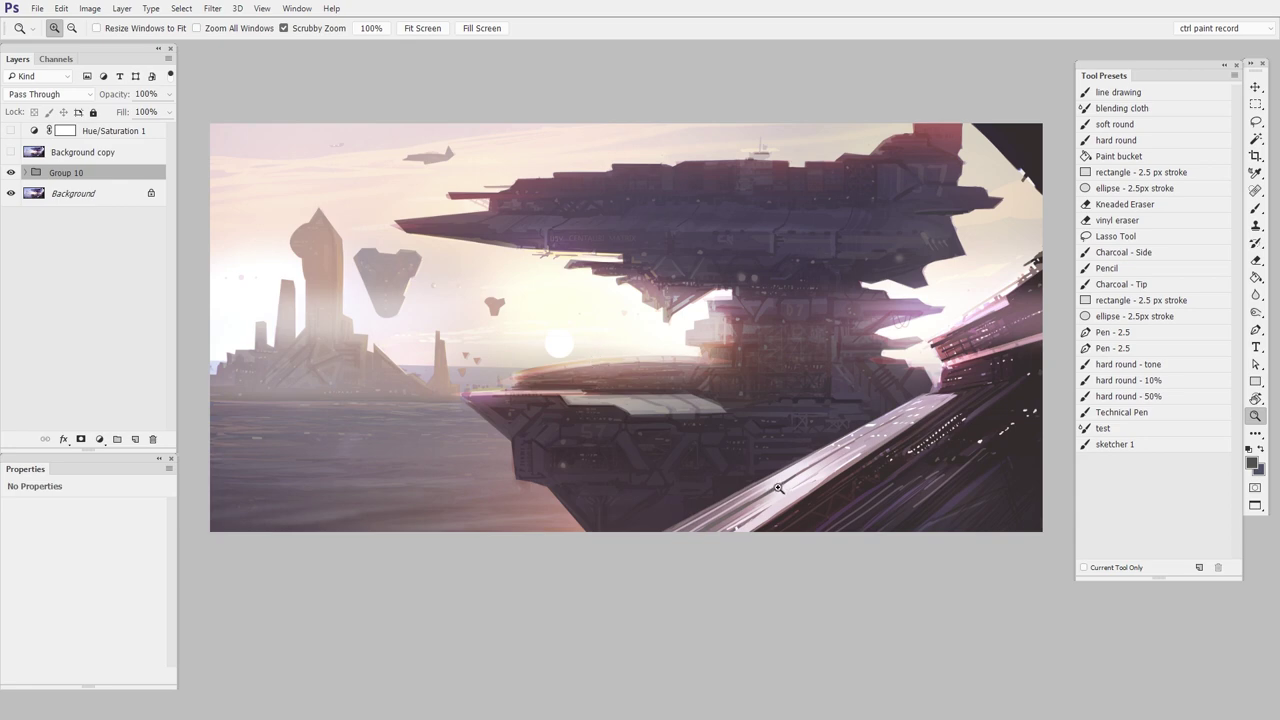
mouse_move(779, 489)
mouse_down()
mouse_move(803, 423)
mouse_move(803, 458)
mouse_move(732, 500)
mouse_up()
key(h)
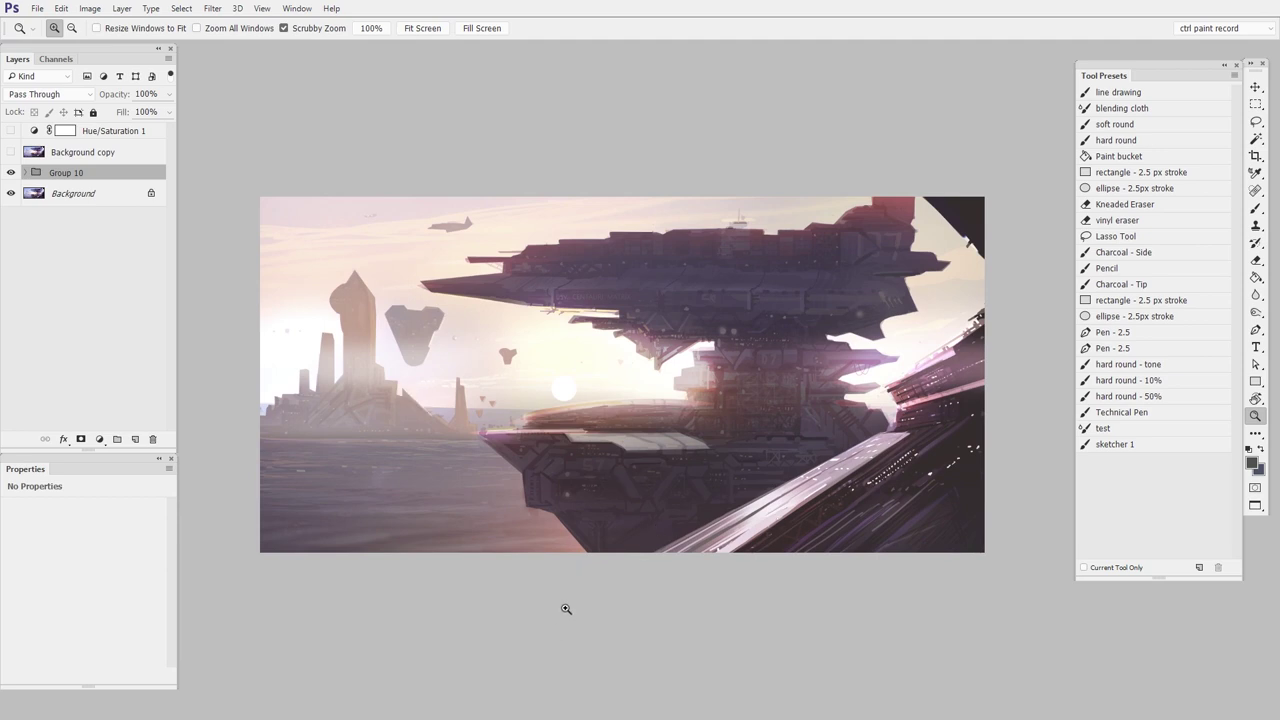
Step: Zoom in on the harbour and flip the purple Background copy original on and off
click(423, 406)
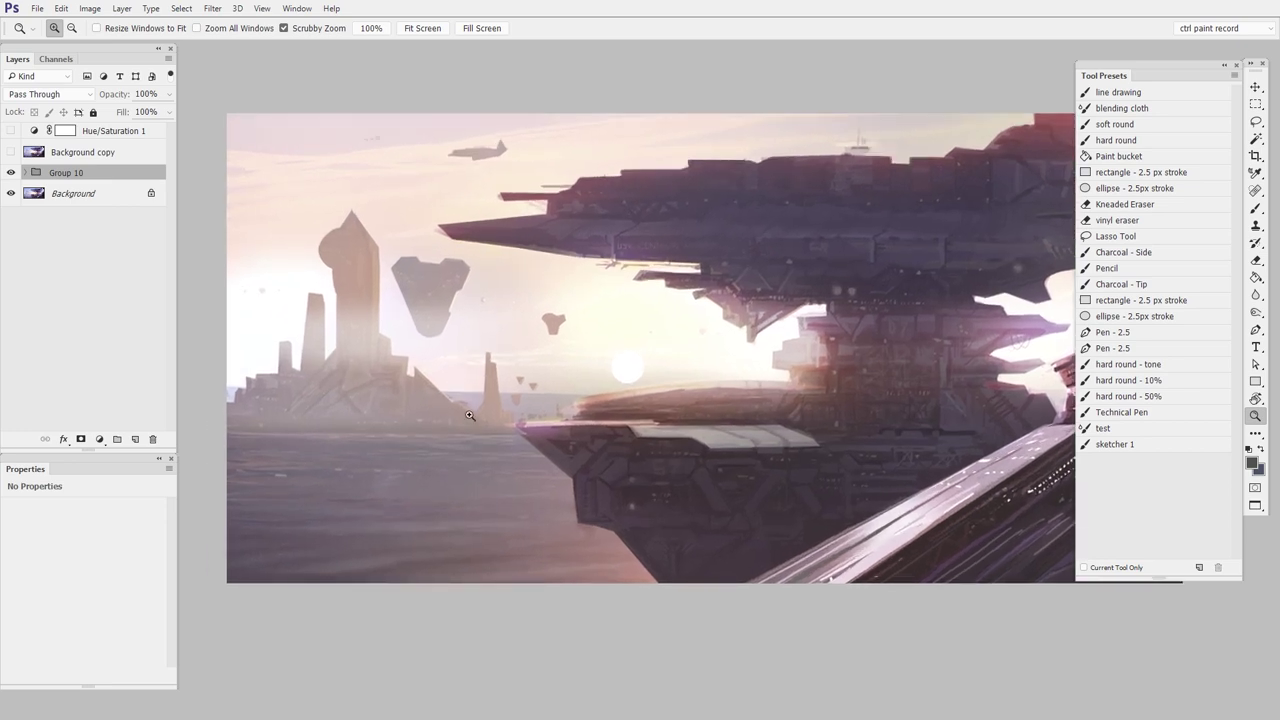
click(469, 415)
alt+click(737, 463)
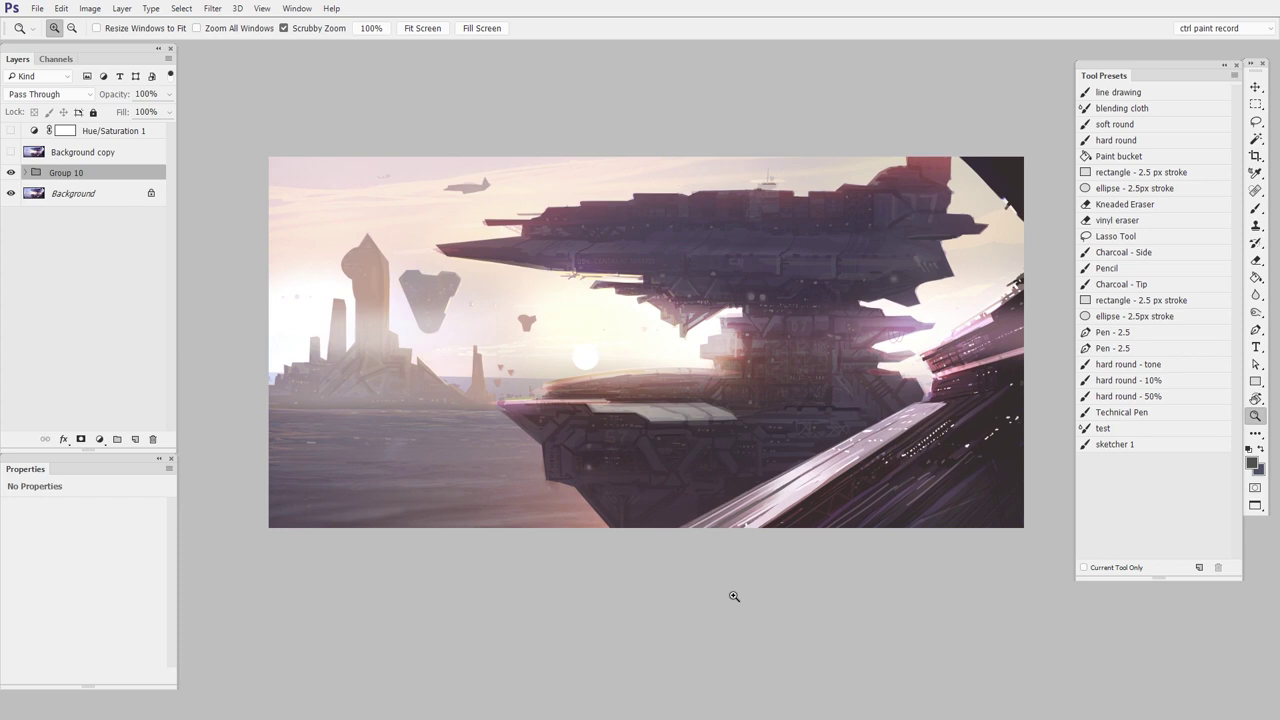
click(11, 152)
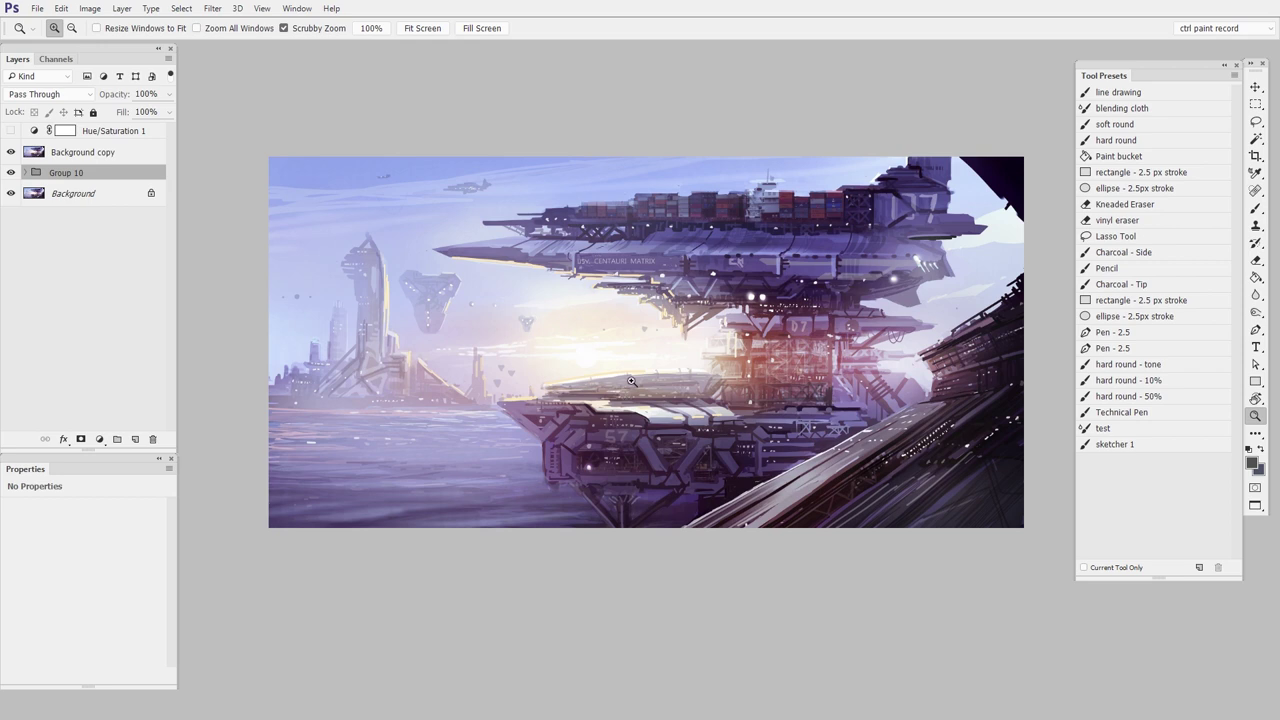
click(11, 153)
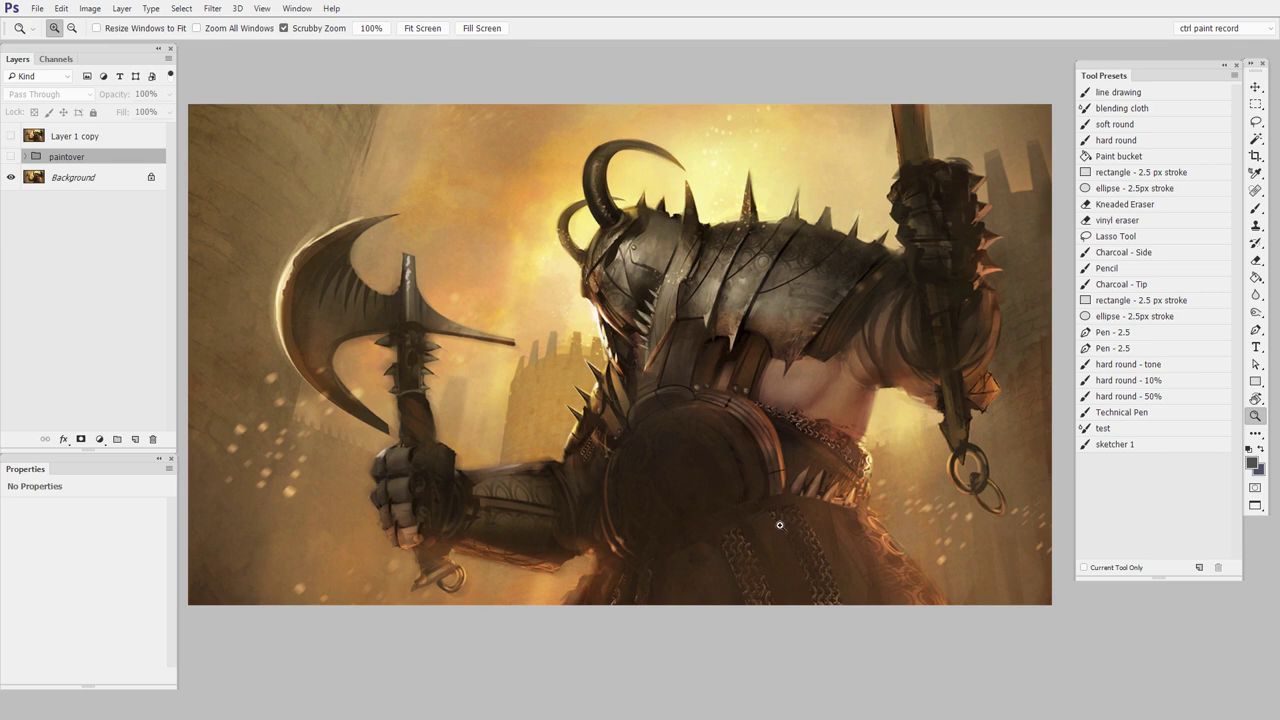
Step: Turn on the 'paintover' group to show the warrior's pale, silvery top-lit armour
click(11, 157)
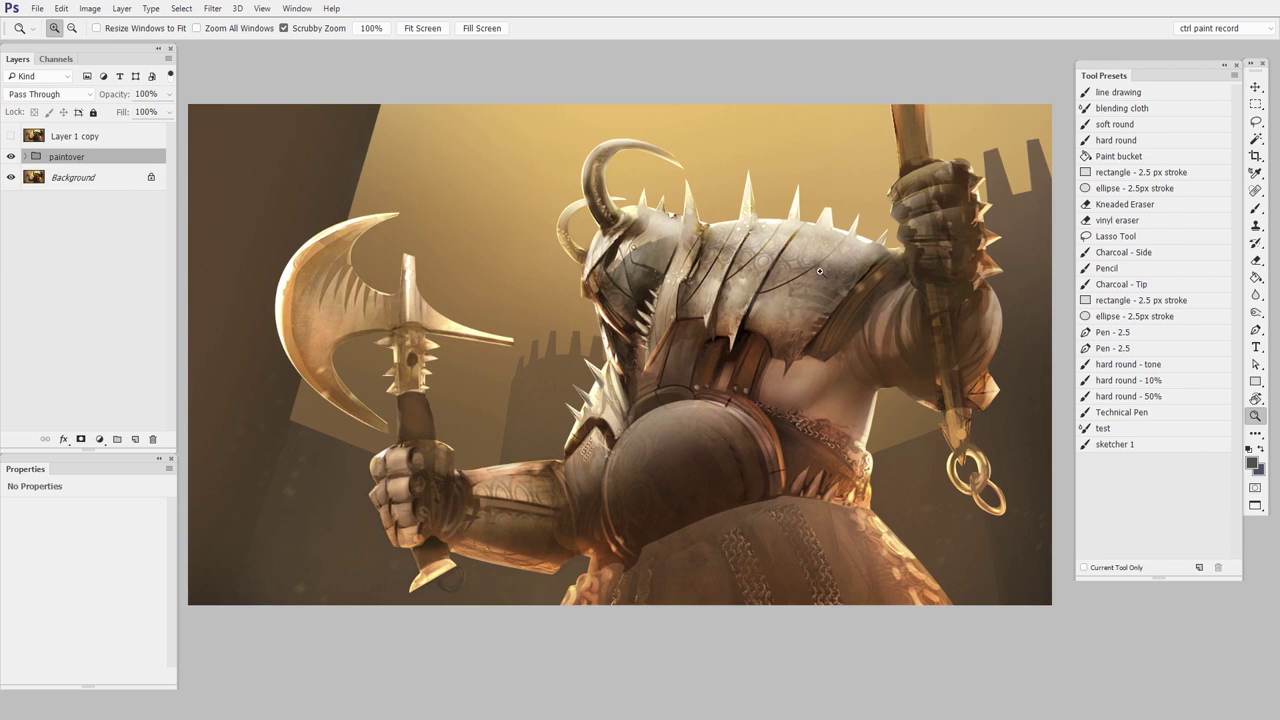
click(807, 381)
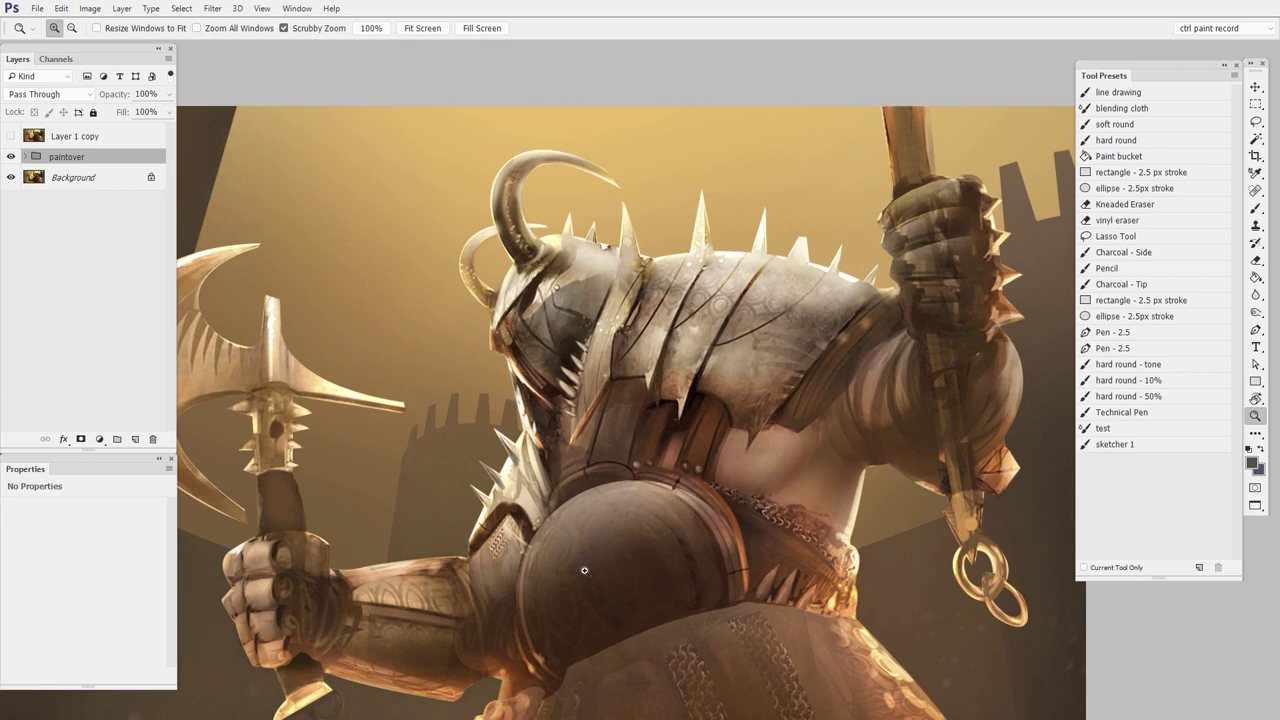
drag(655, 592, 726, 466)
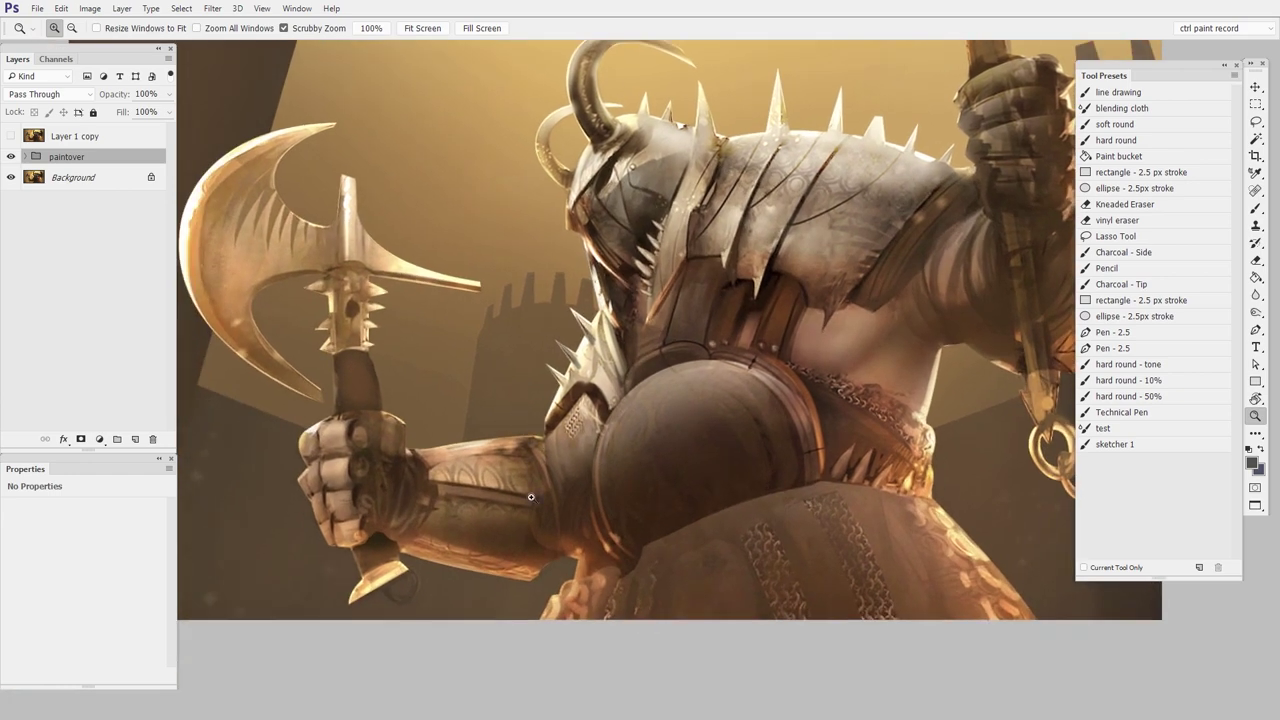
drag(543, 523, 511, 548)
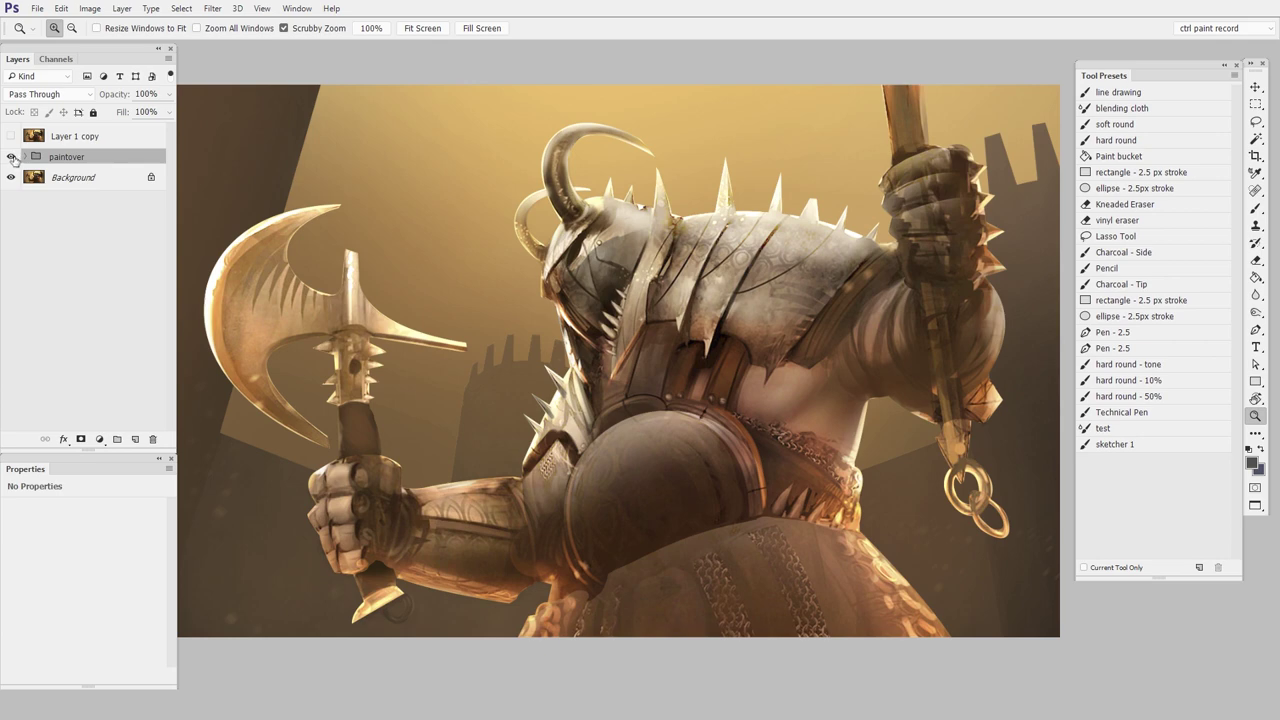
click(11, 157)
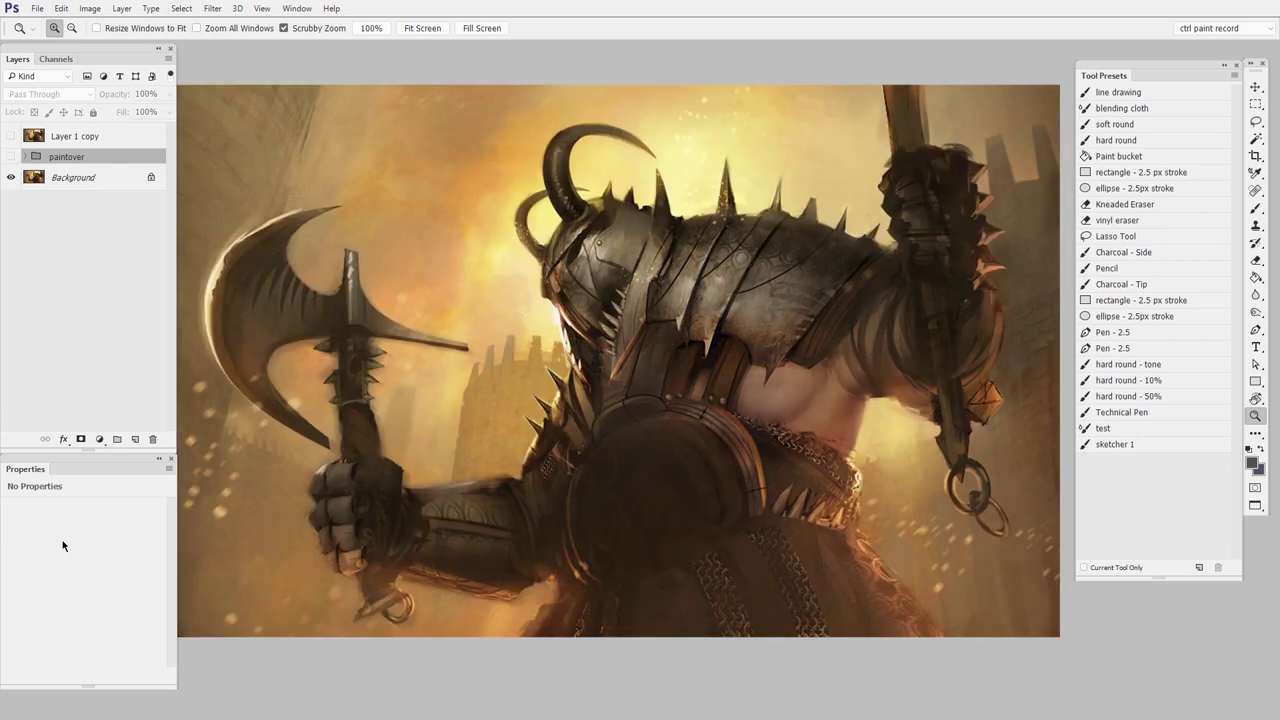
click(11, 159)
click(11, 158)
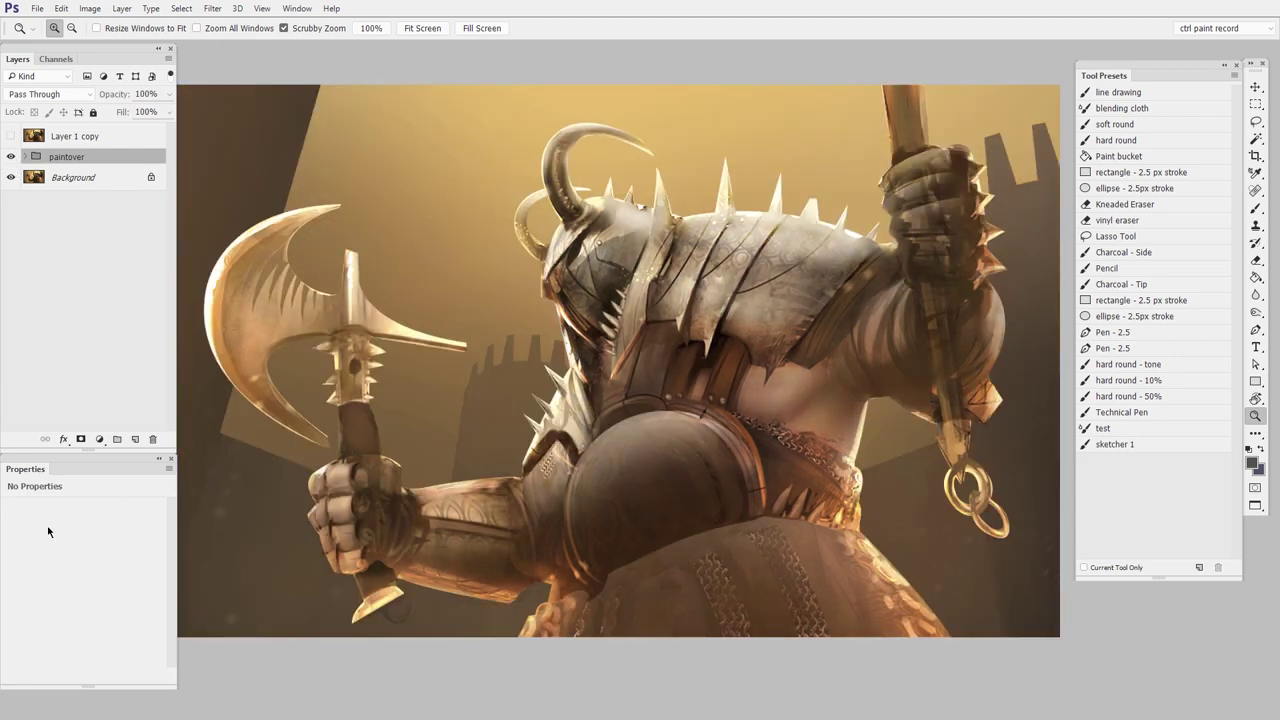